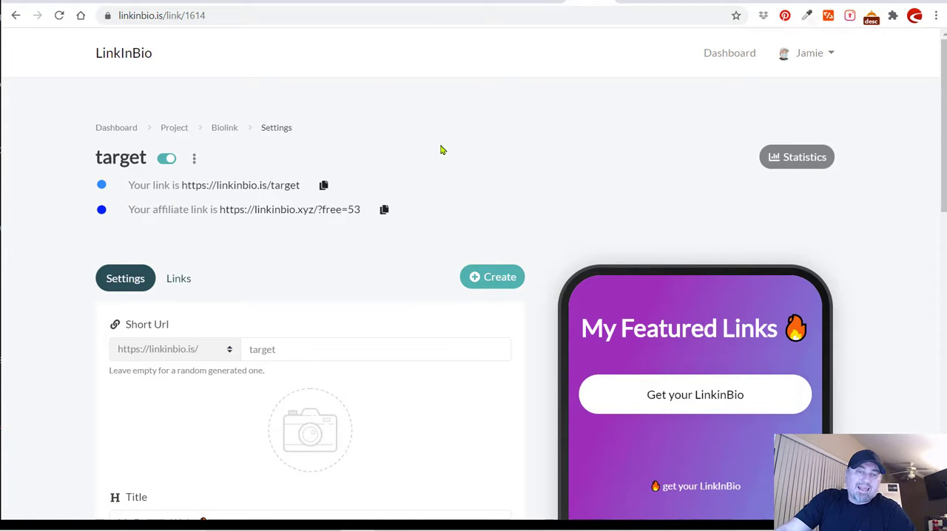
Look over the target biolink's settings, including its short URL and the available customization sections.
scroll(433, 146, "down", 13)
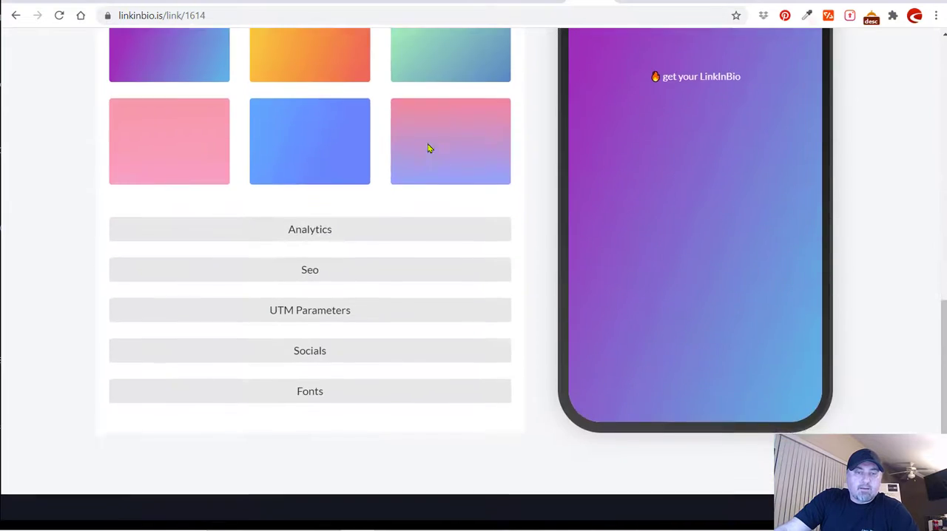
scroll(426, 150, "up", 13)
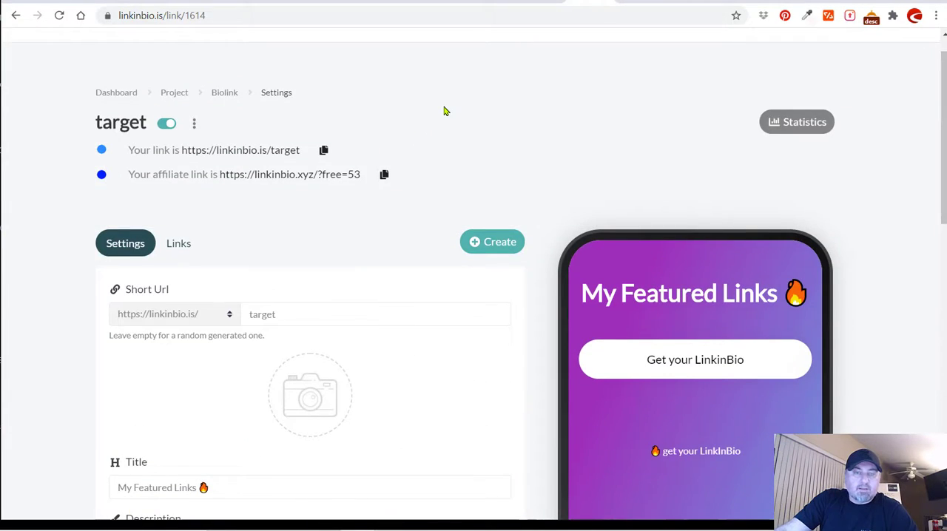
scroll(444, 113, "down", 1)
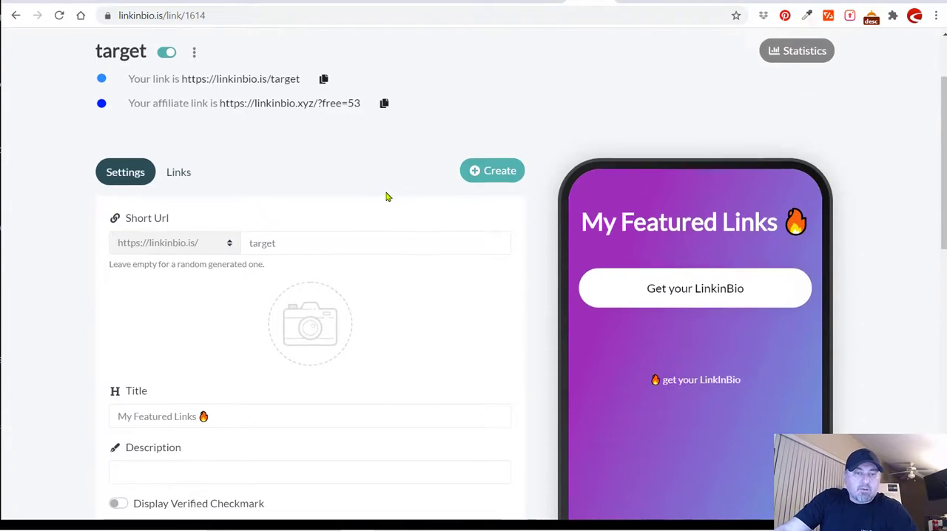
scroll(388, 198, "down", 1)
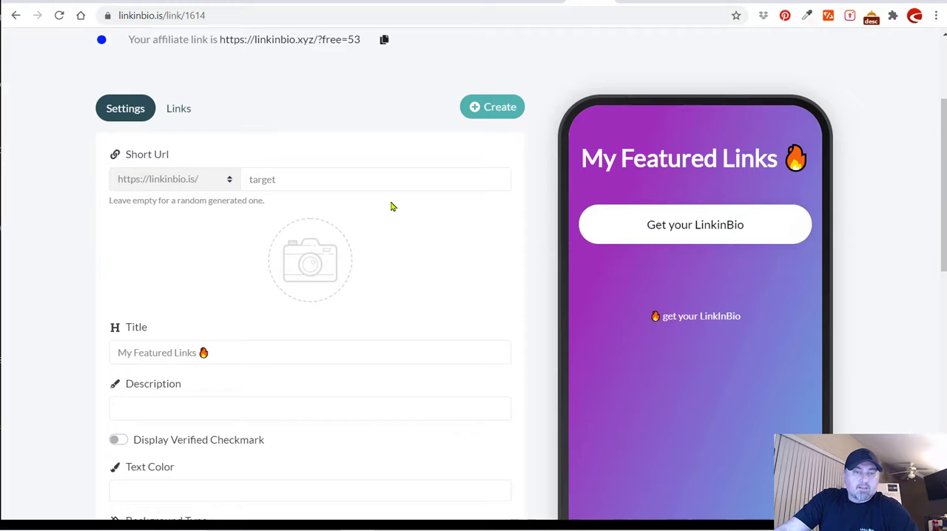
left_click_drag(281, 181, 227, 182)
left_click(276, 181)
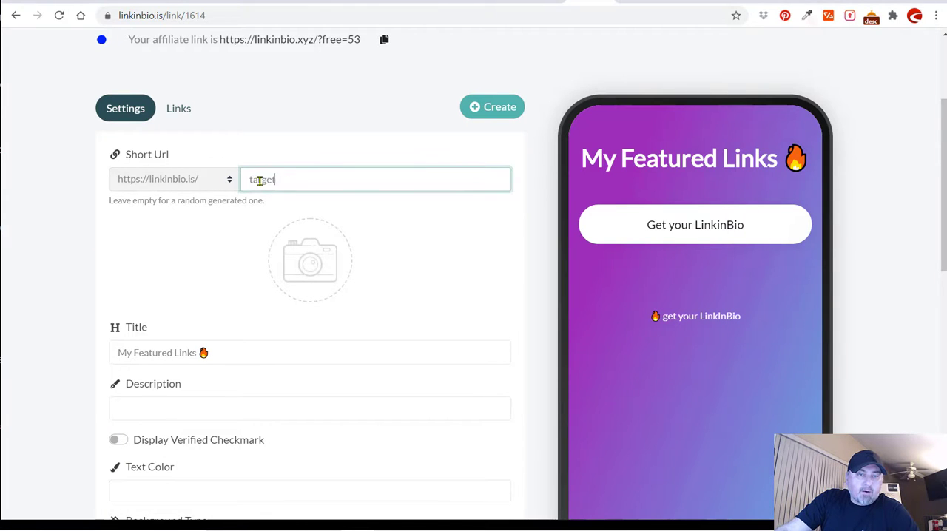
scroll(292, 193, "up", 2)
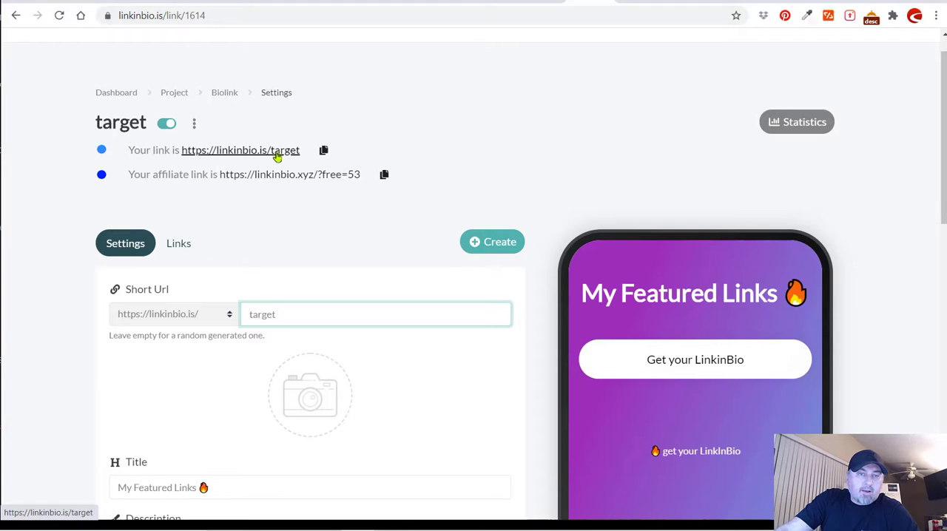
Copy the biolink's public URL, view that page in a new browser tab, and return to the biolink settings.
left_click(323, 150)
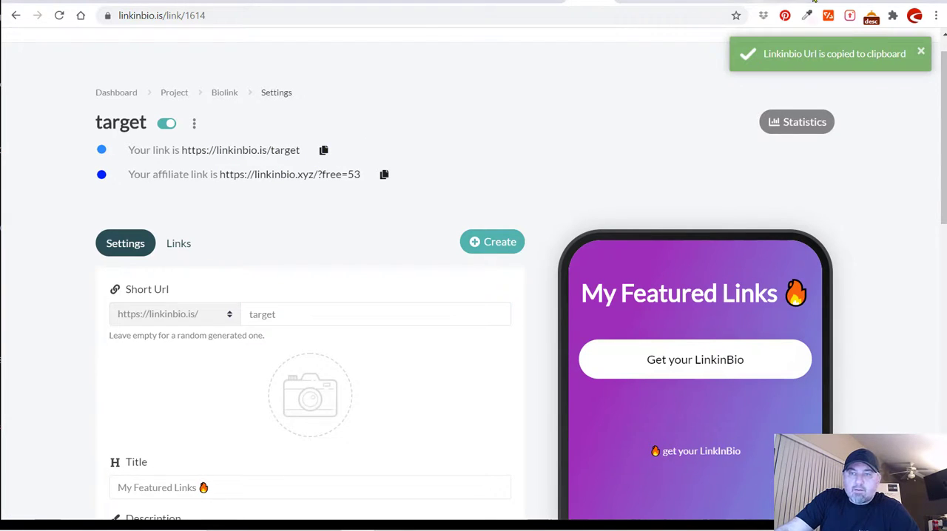
key("ctrl+t")
key("ctrl+v")
key("Return")
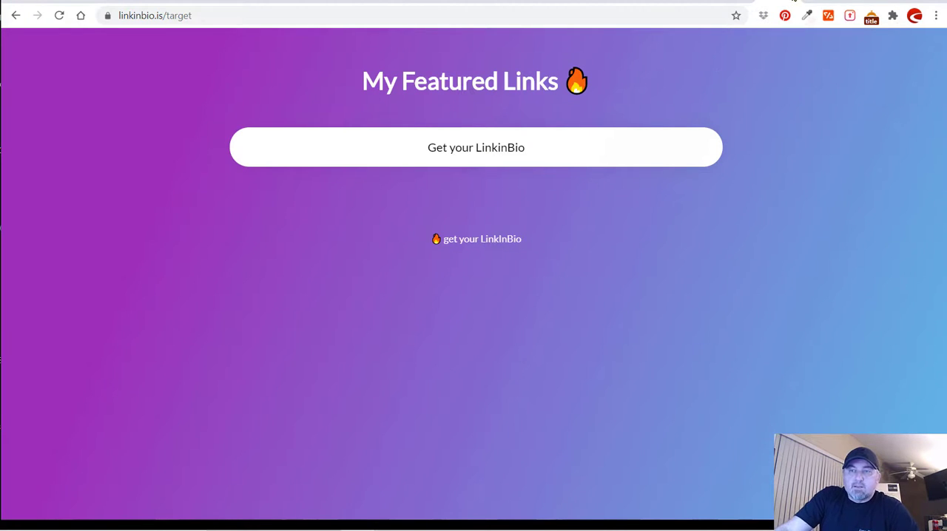
left_click(548, 2)
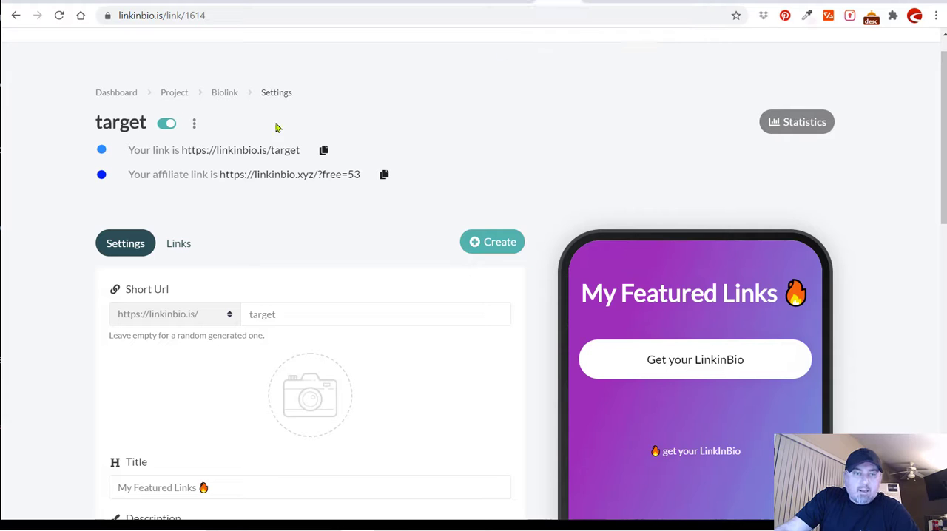
scroll(328, 140, "down", 3)
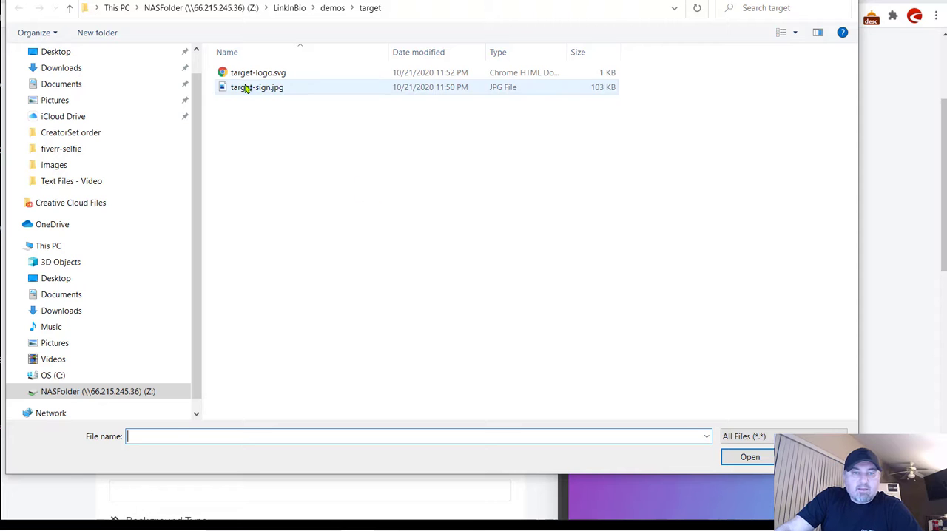
left_click(247, 88)
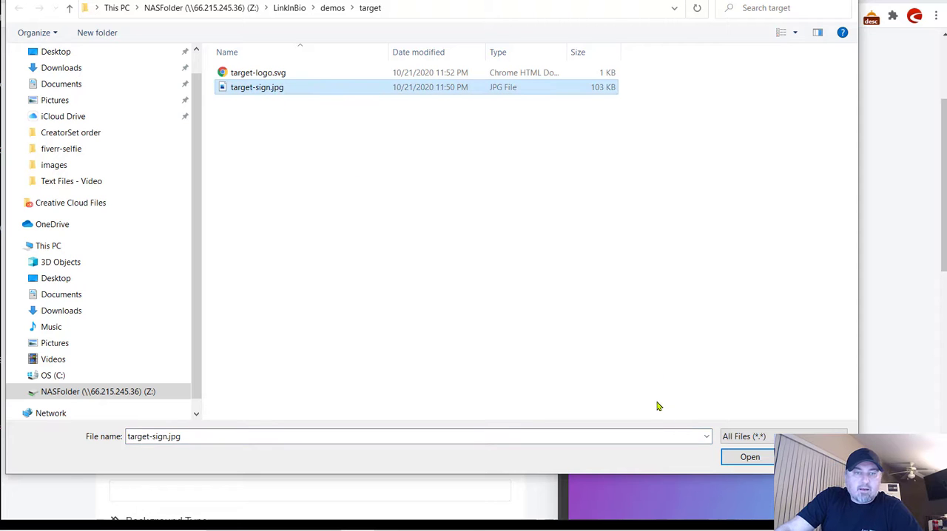
left_click(731, 458)
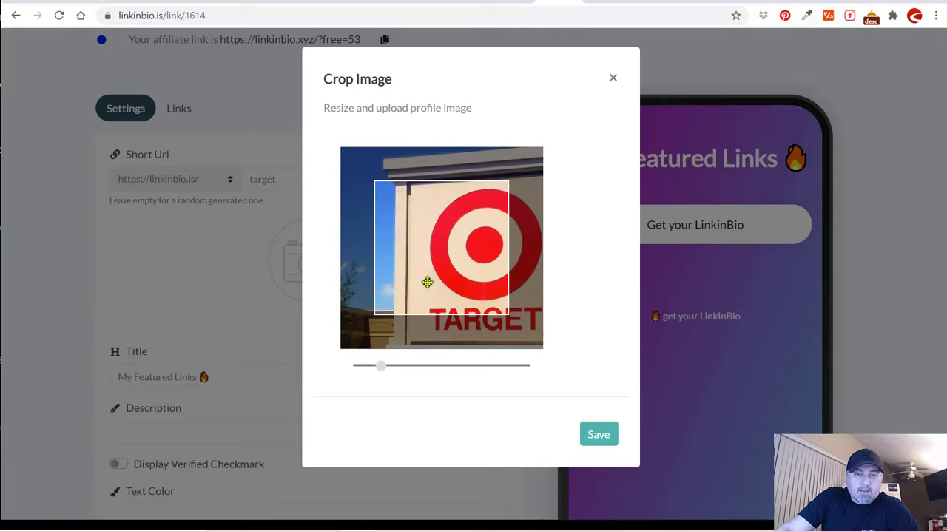
left_click(613, 78)
Upload target-logo.svg as the profile image, zoomed out so the crop frame holds the whole logo, and save it.
left_click(319, 262)
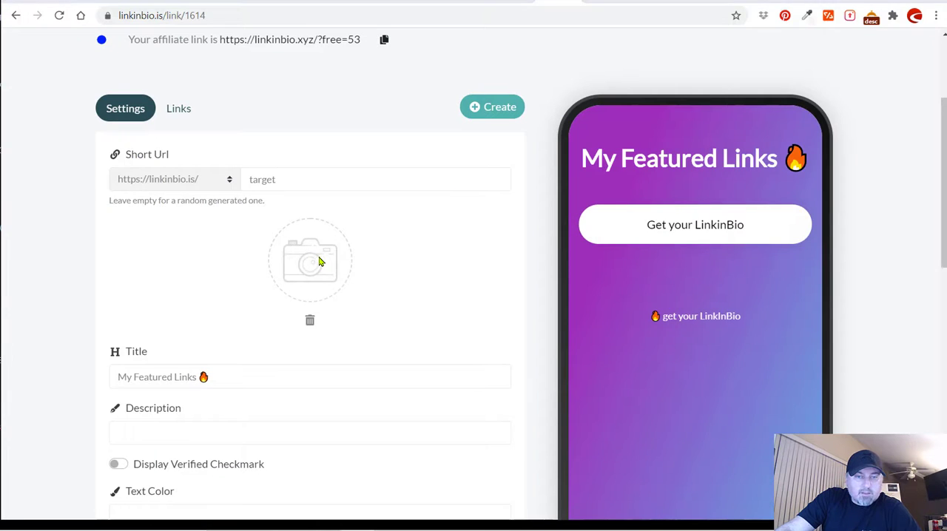
left_click(289, 72)
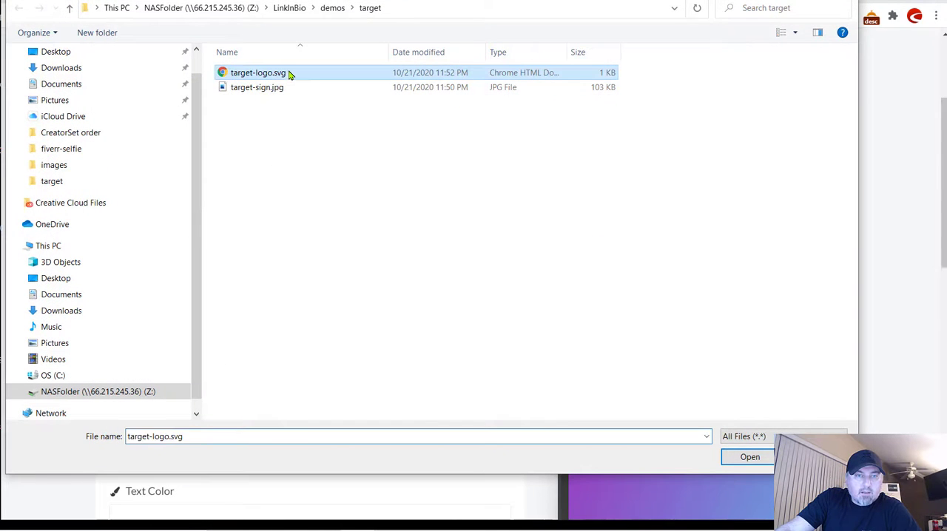
left_click(746, 456)
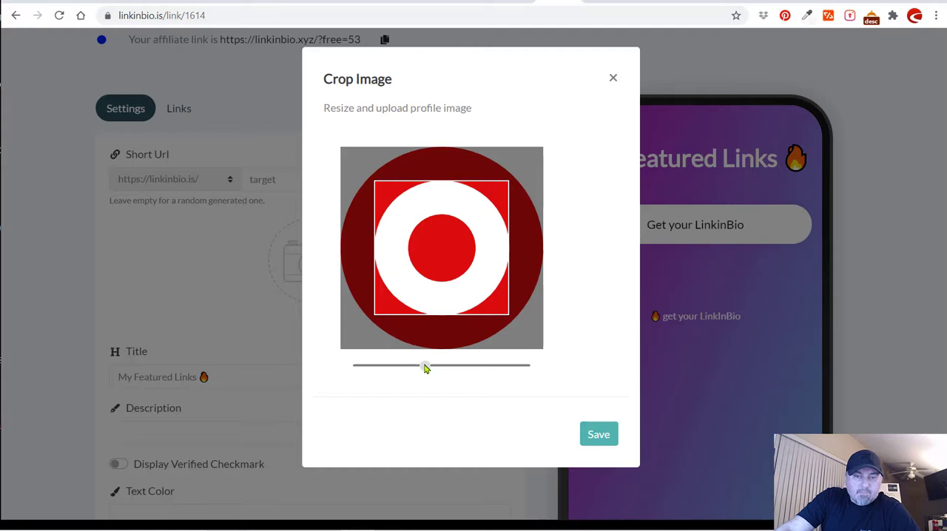
left_click_drag(426, 367, 335, 365)
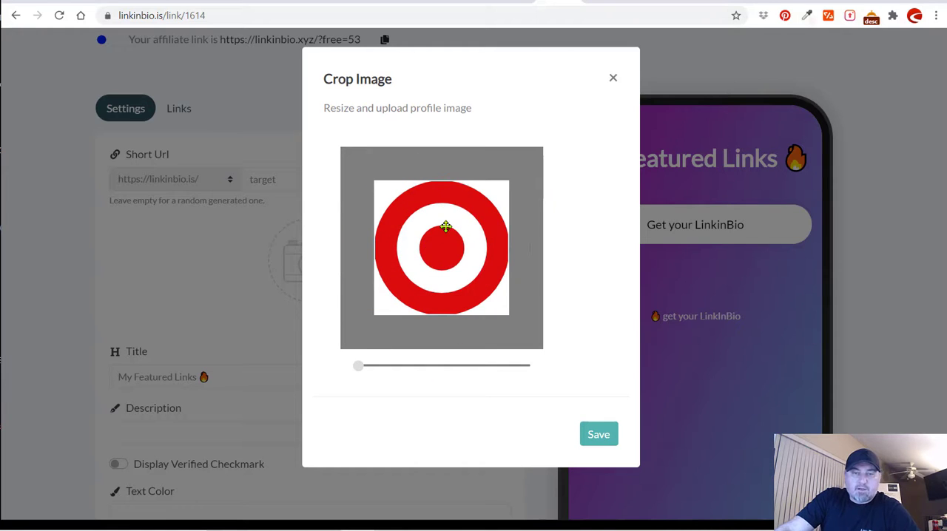
left_click(597, 435)
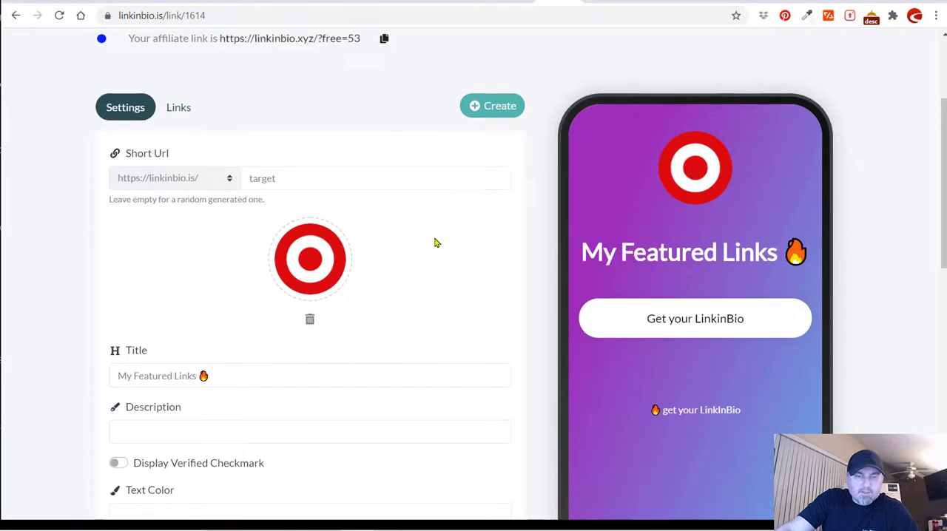
Replace the biolink page title with "Target Corporation Linkinbio".
scroll(436, 222, "down", 1)
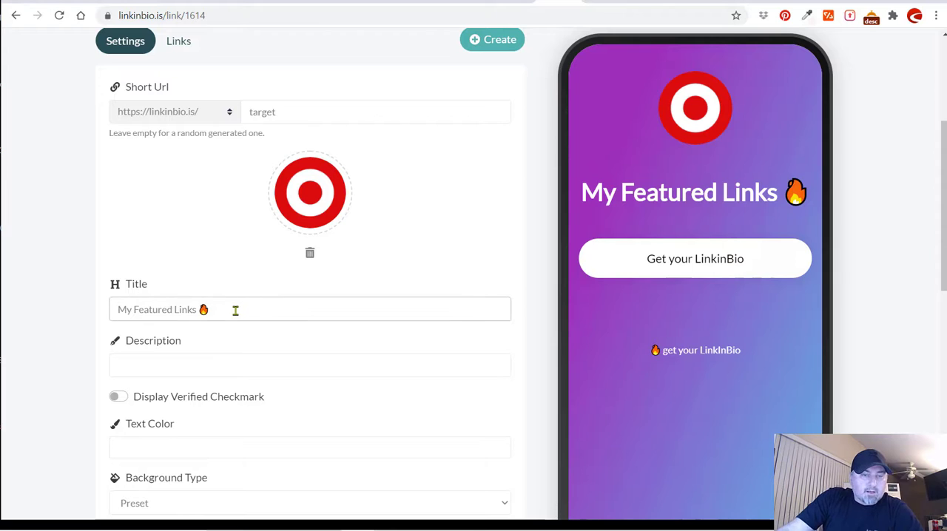
left_click_drag(234, 308, 106, 307)
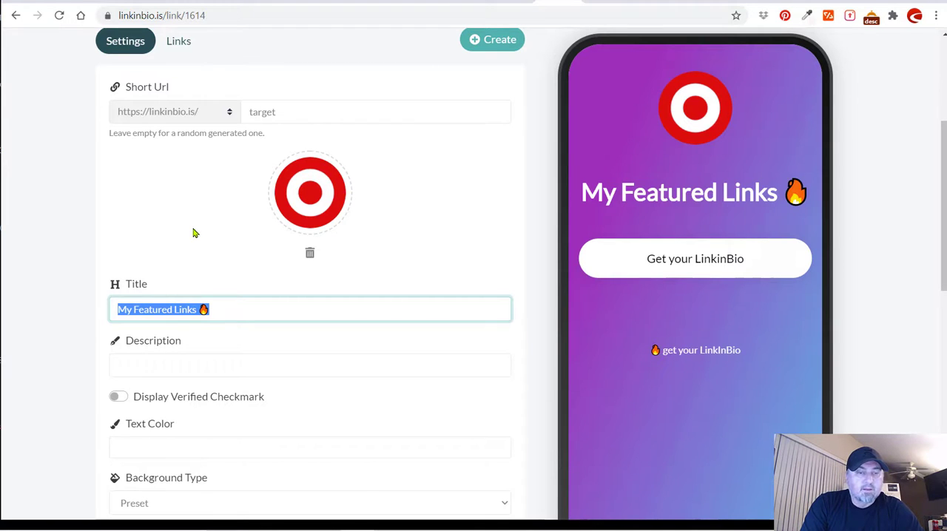
type("Target C")
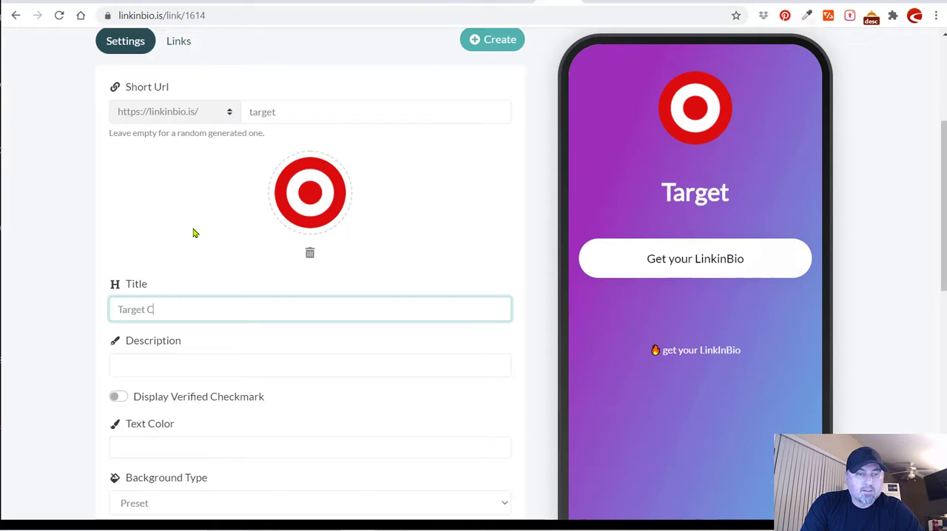
type("orporation L")
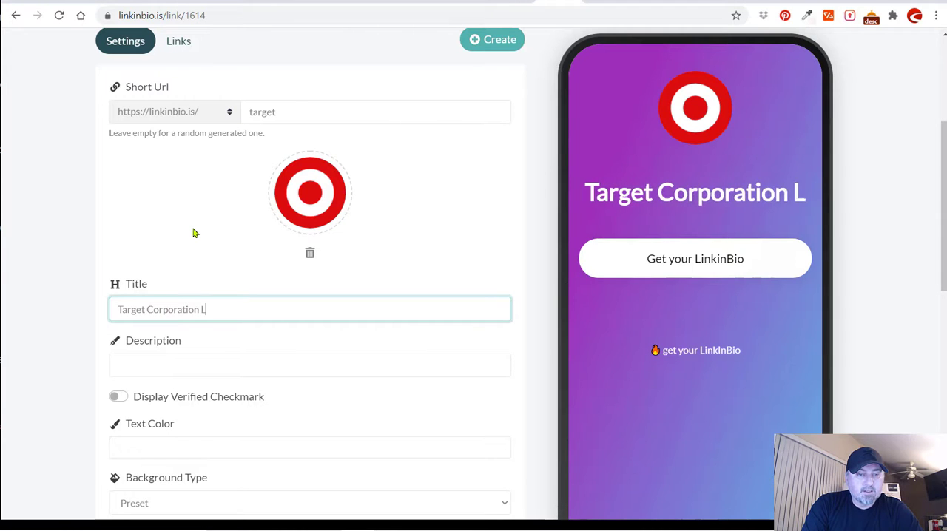
type("inkinbio")
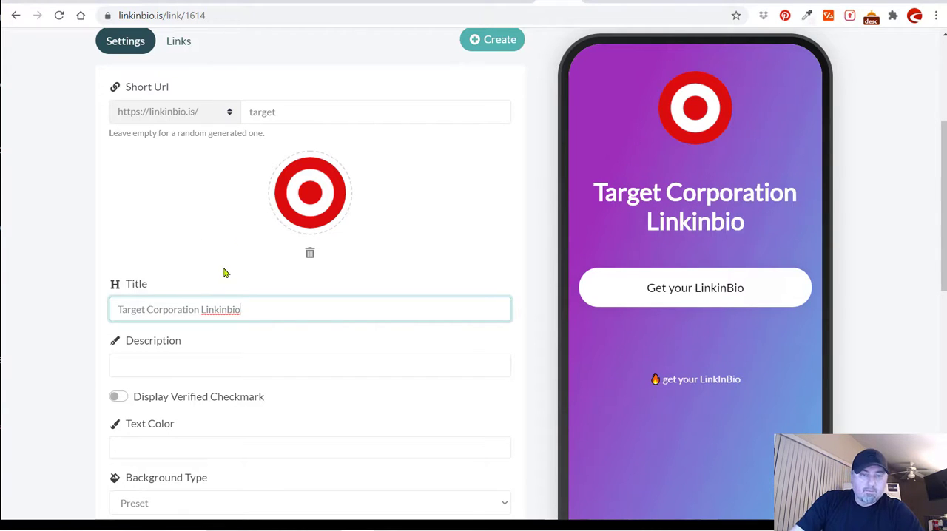
Copy the headline "To help all families discover the joy of everyday life." from Target's purpose & history web page.
left_click(166, 357)
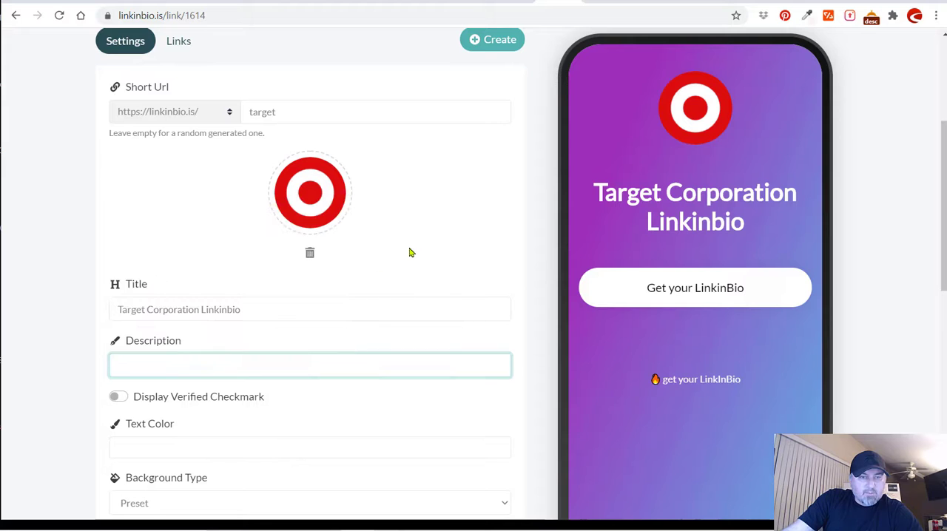
left_click(585, 67)
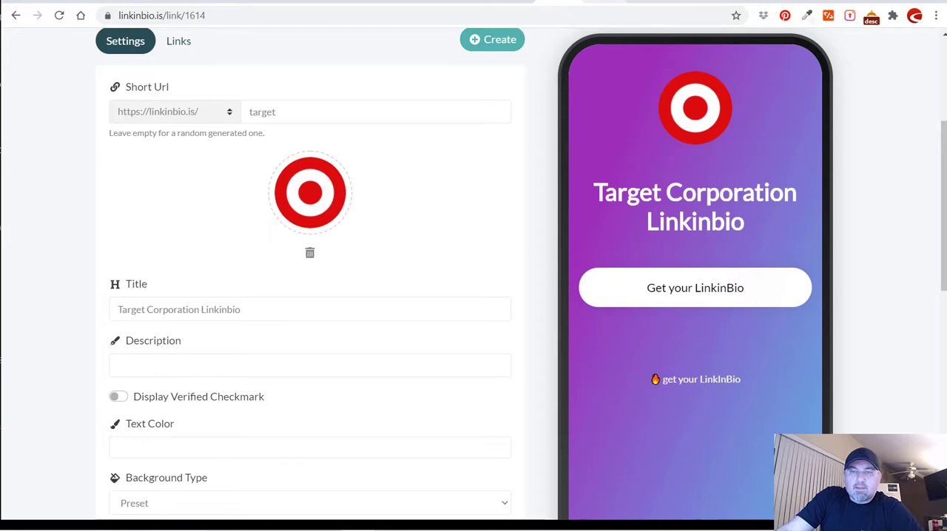
left_click(607, 1)
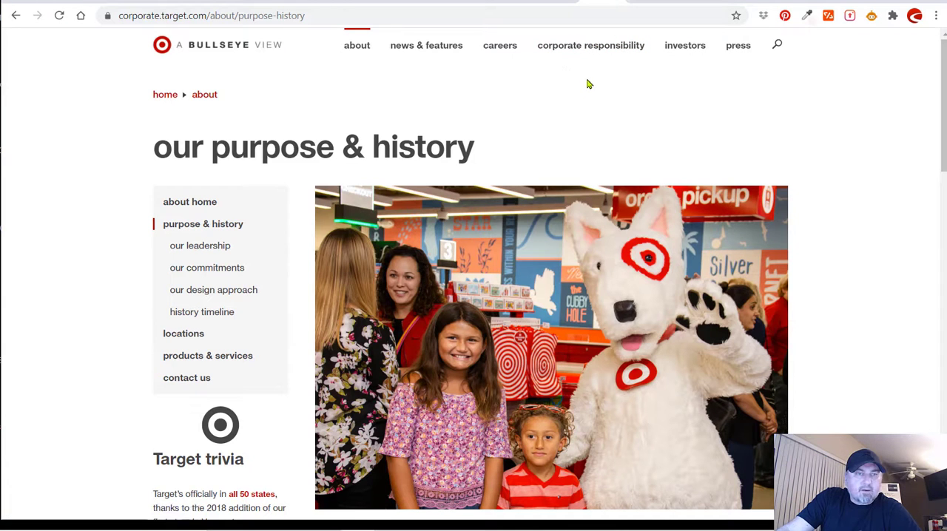
scroll(547, 177, "down", 8)
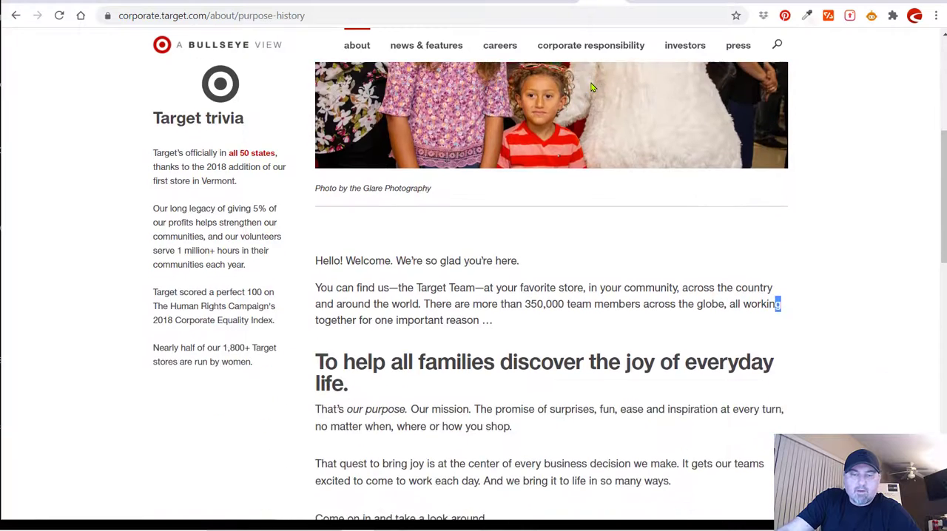
left_click(395, 311)
left_click_drag(353, 323, 316, 295)
key("ctrl+c")
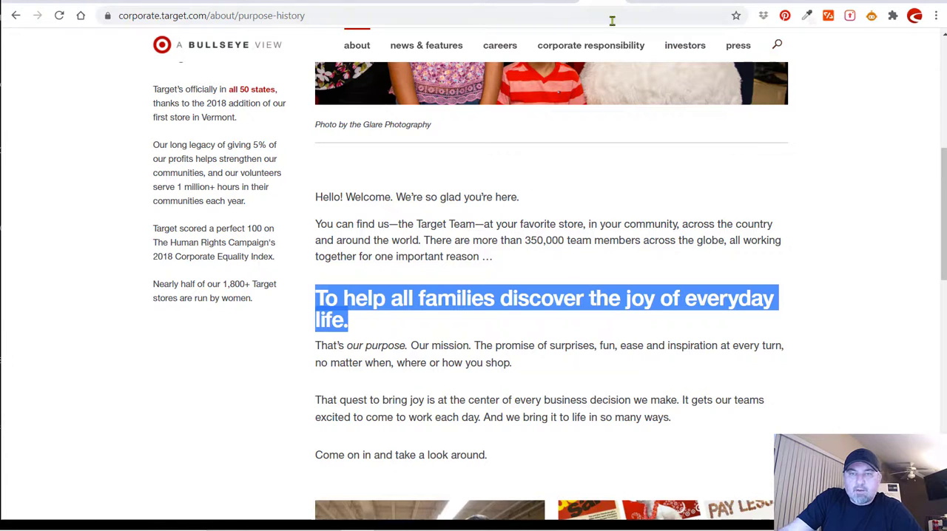
Return to the biolink settings and paste "To help all families discover the joy of everyday life." as the description.
left_click(557, 3)
left_click(158, 359)
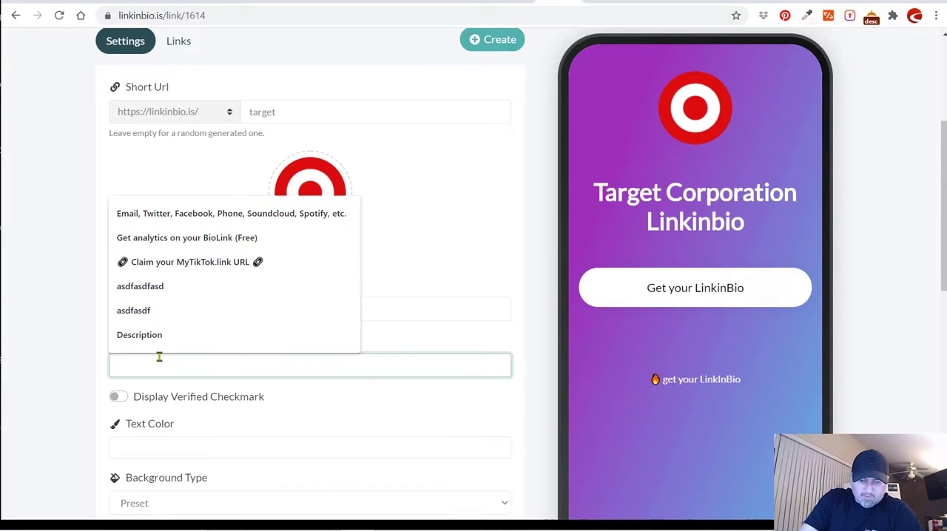
key("ctrl+v")
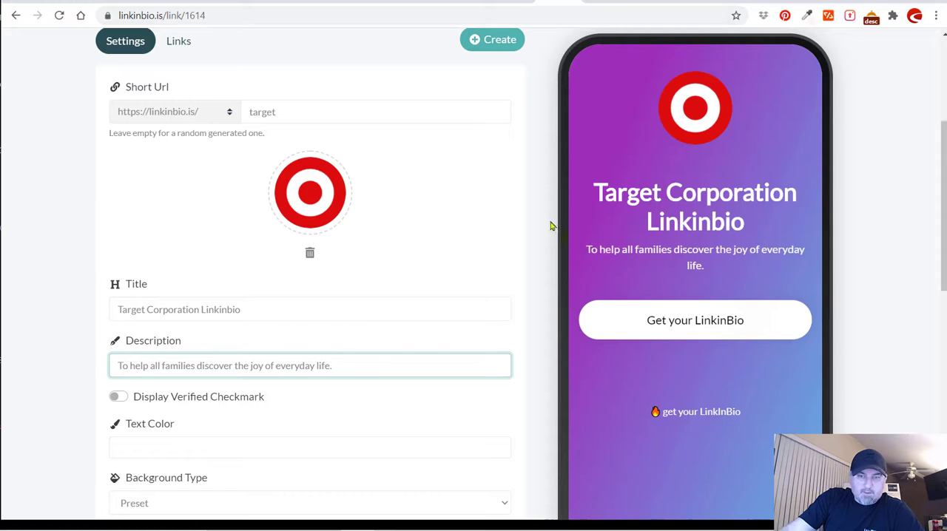
left_click(526, 221)
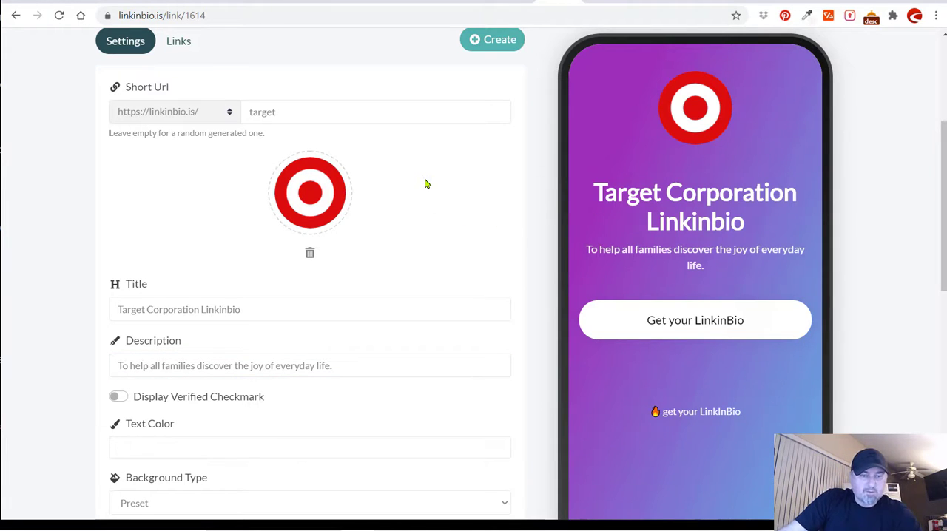
Change the biolink's background type to Custom Gradient.
scroll(425, 184, "down", 2)
scroll(425, 181, "down", 2)
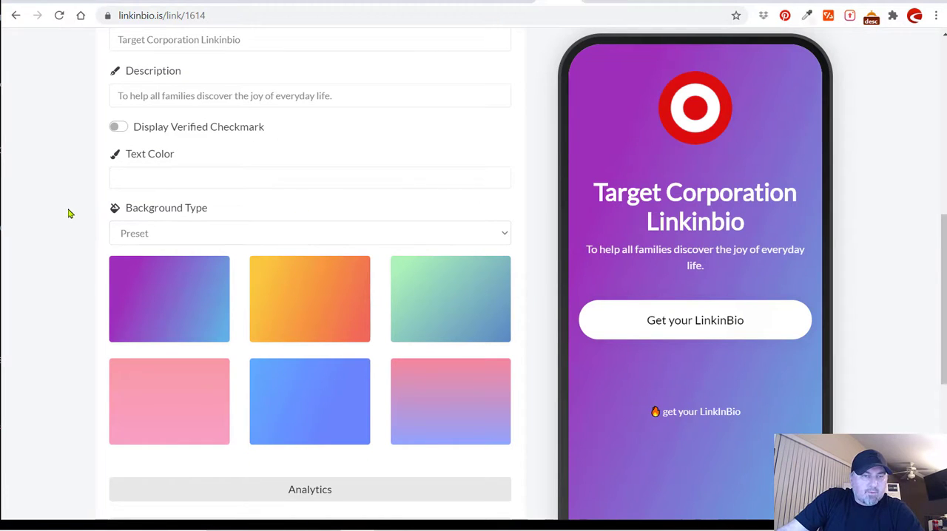
scroll(156, 213, "down", 1)
left_click(153, 172)
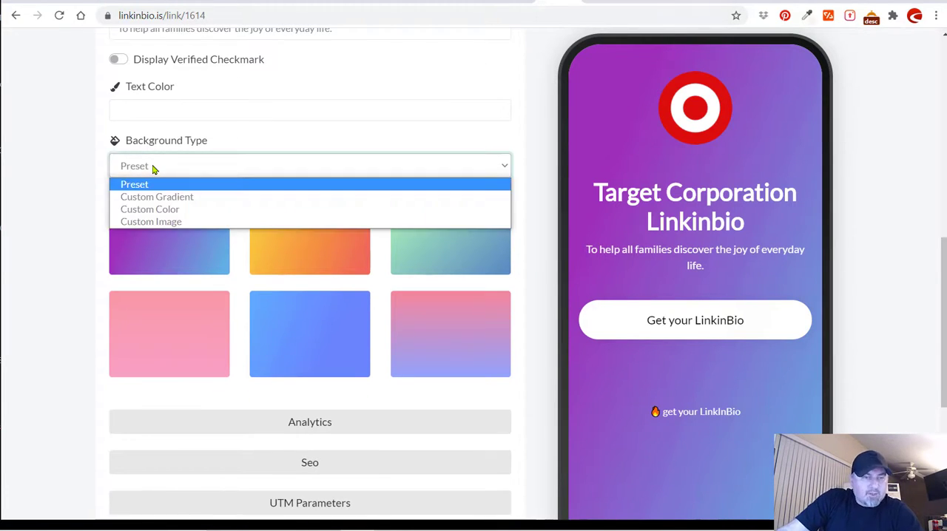
left_click(167, 196)
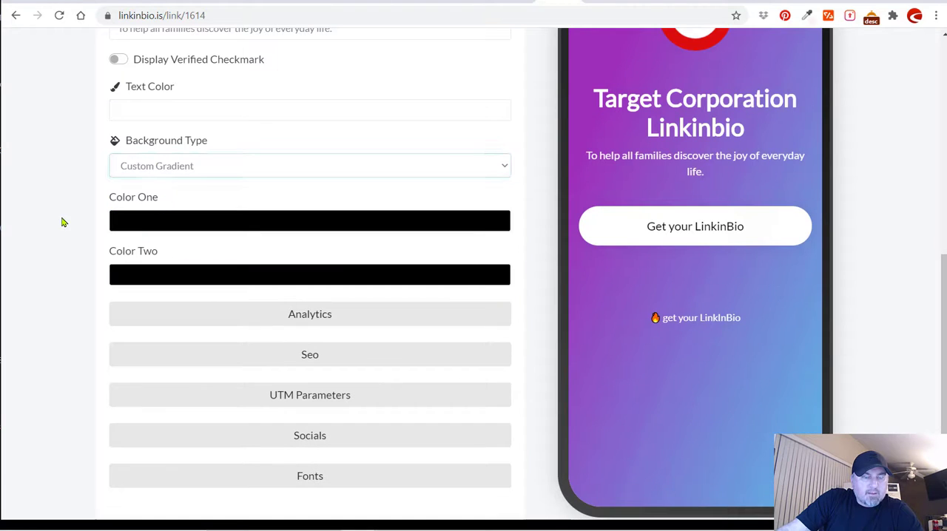
Switch to the target.com page and sample the light grey #F7F7F7 from the same day delivery banner with the colour picker.
left_click(645, 4)
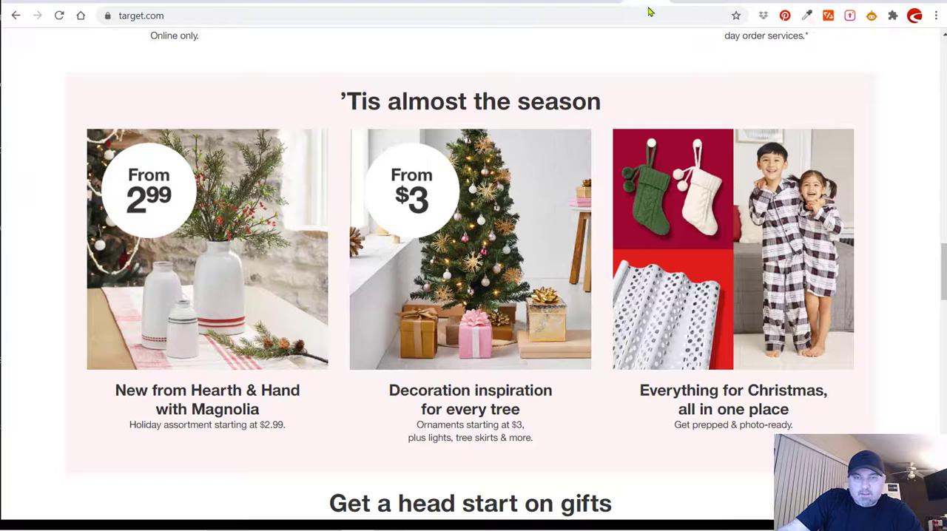
left_click_drag(944, 266, 944, 150)
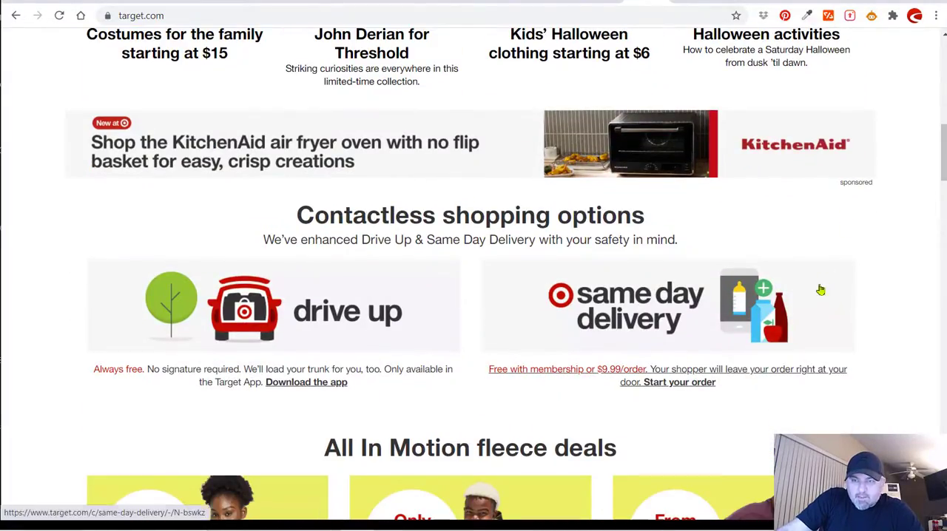
mouse_move(944, 151)
left_mouse_down()
mouse_move(944, 297)
mouse_move(944, 108)
mouse_move(943, 149)
left_mouse_up()
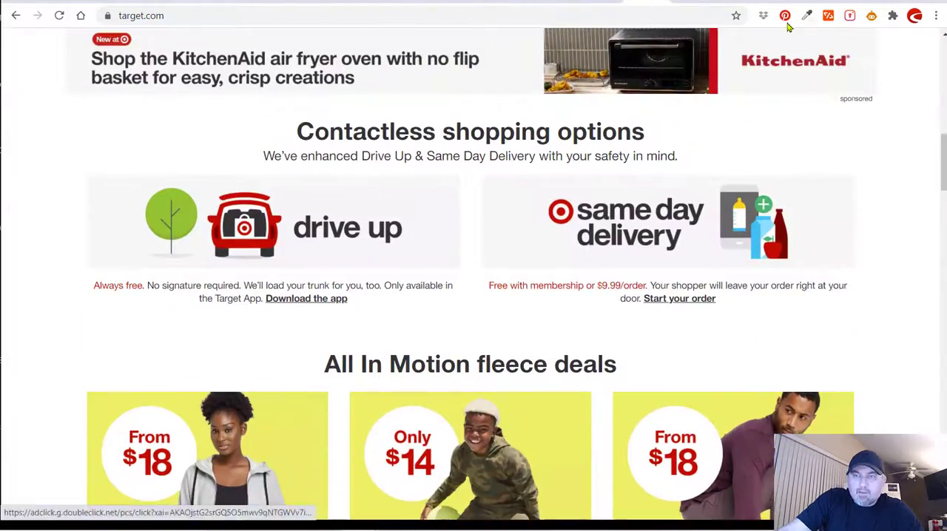
left_click(806, 15)
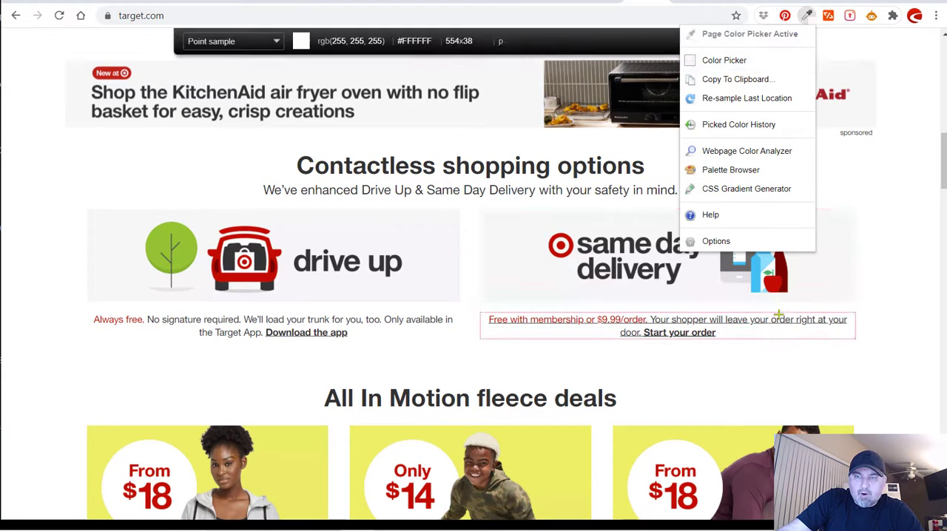
left_click(820, 274)
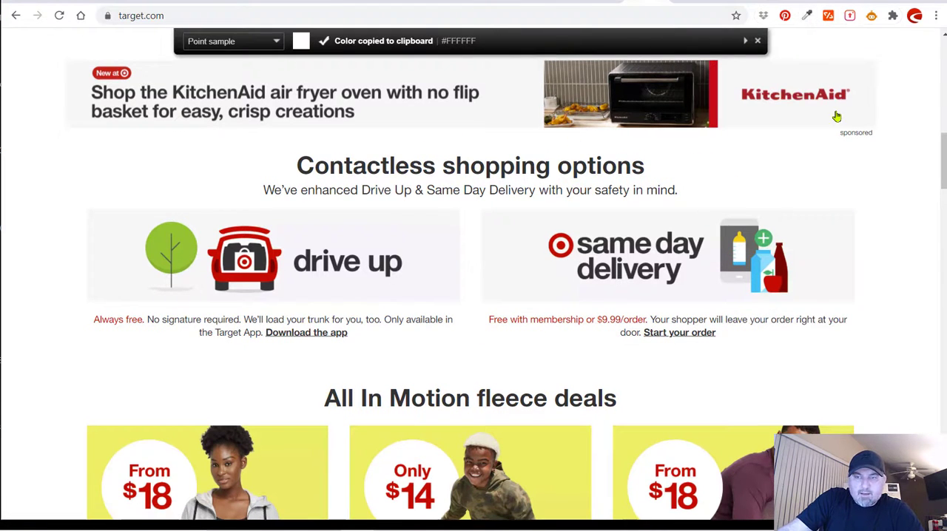
left_click(807, 15)
left_click(807, 16)
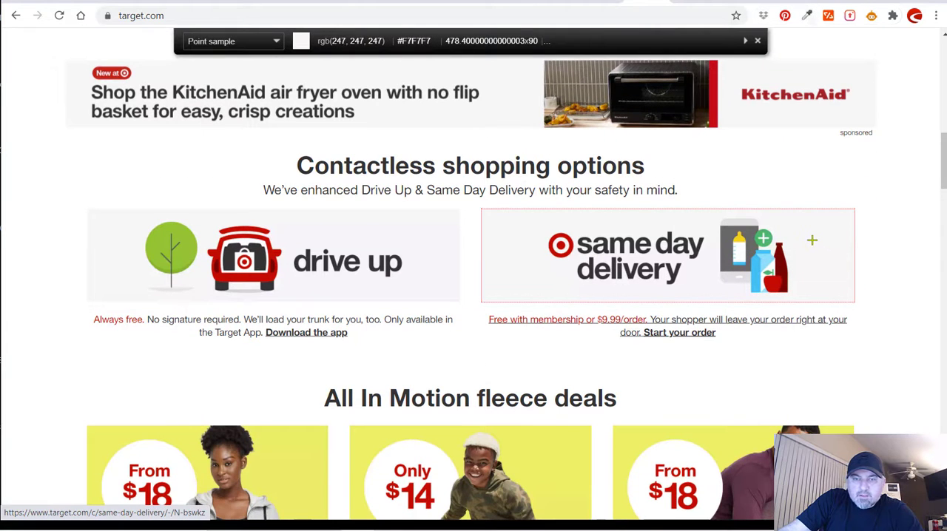
left_click(810, 237)
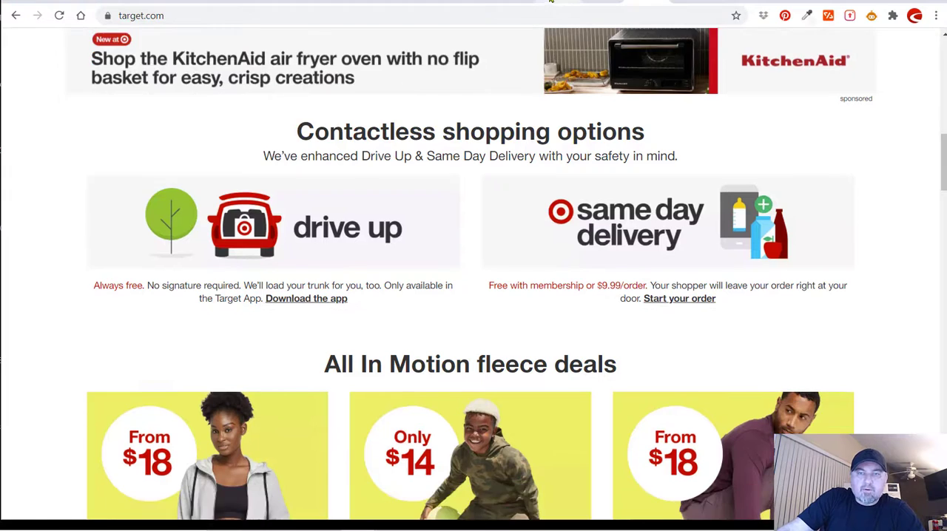
Return to the biolink settings and save #F7F7F7 as the gradient's Color One.
left_click(562, 3)
left_click(202, 221)
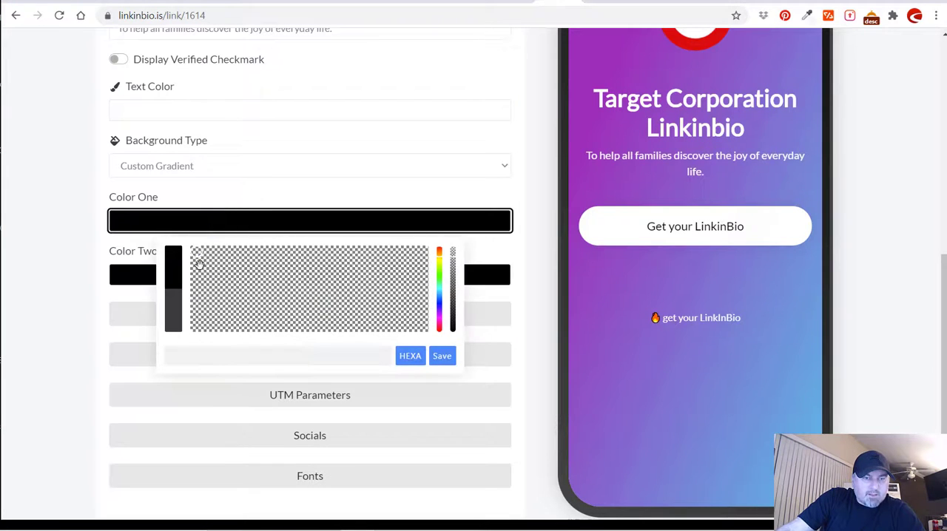
left_click(218, 364)
key("ctrl+v")
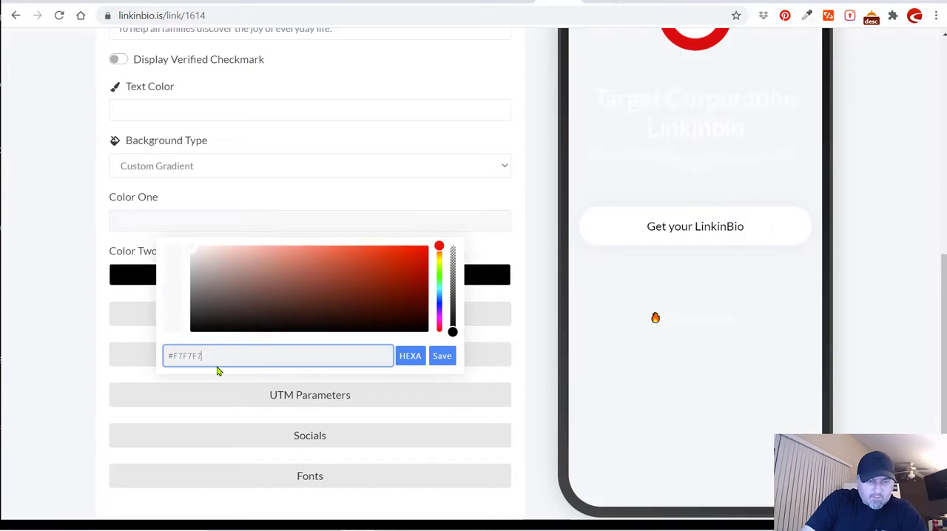
left_click(442, 356)
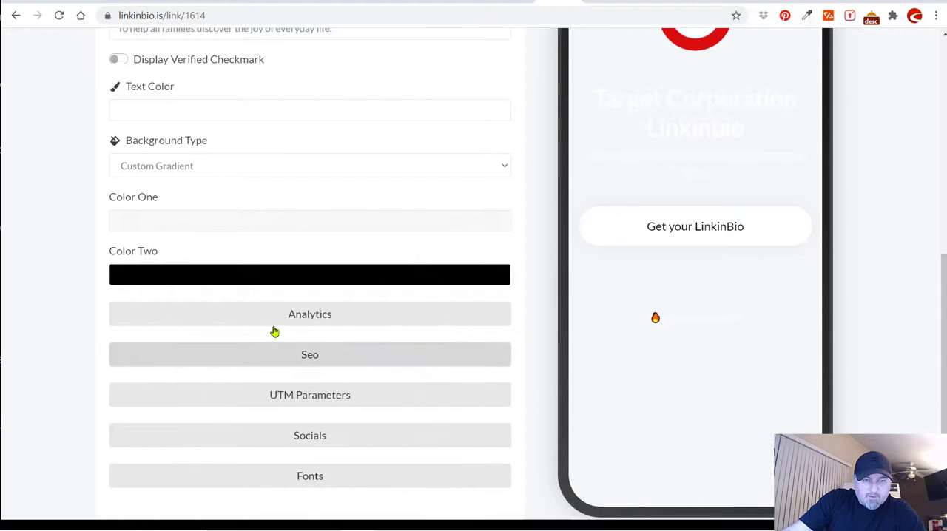
Sample the pale pink #FEF4F5 from the background of target.com's "'Tis almost the season" section.
left_click(650, 2)
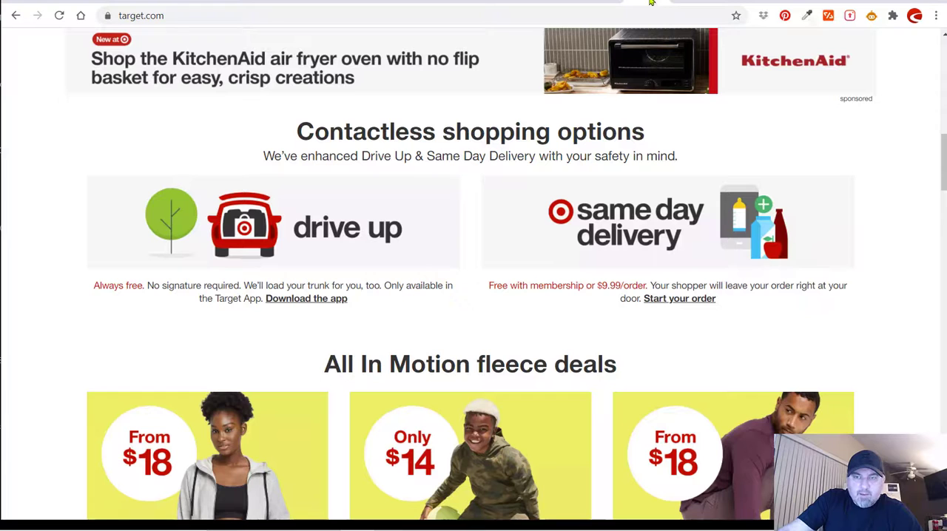
left_click_drag(943, 150, 943, 224)
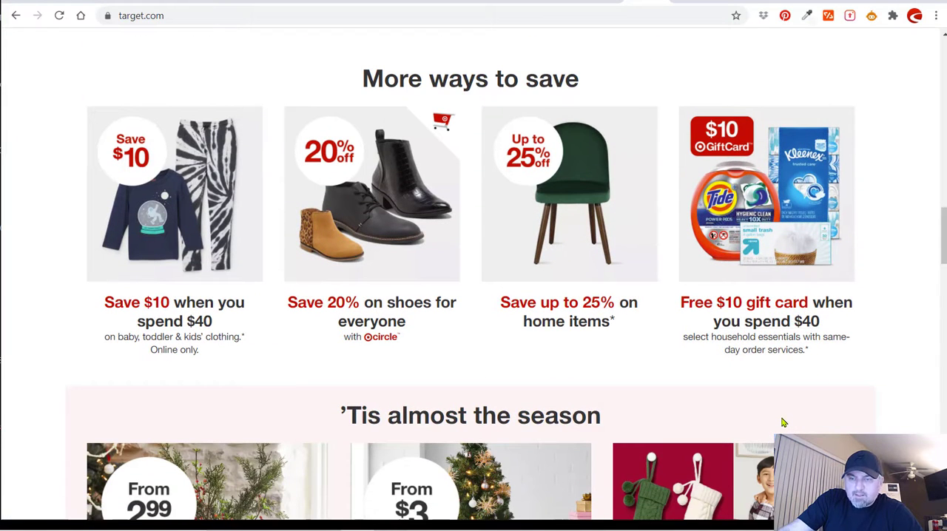
left_click(806, 15)
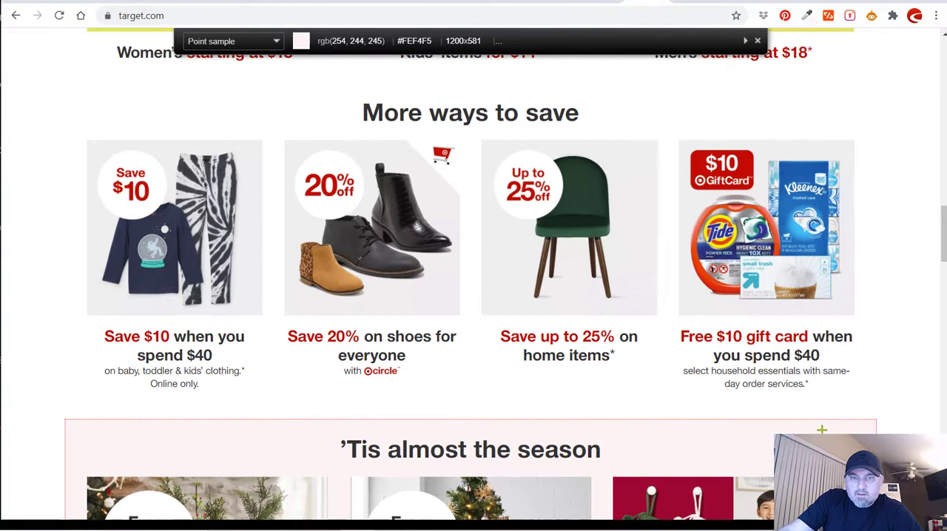
left_click(821, 430)
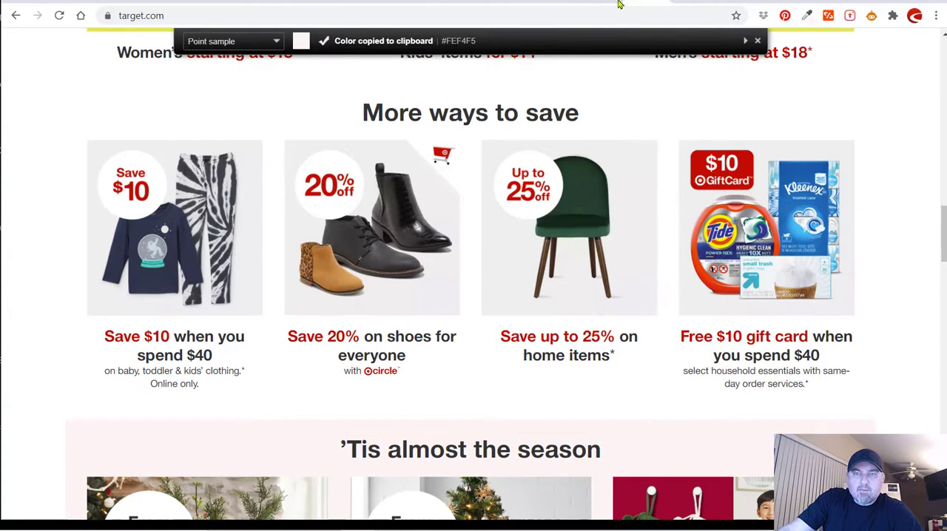
Return to the biolink settings and save #FEF4F5 as the gradient's Color Two.
left_click(584, 4)
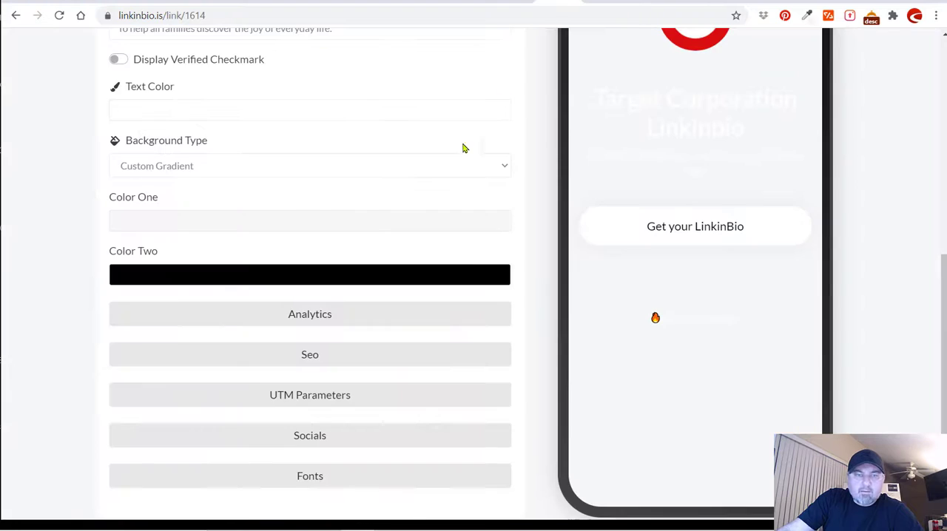
left_click(200, 276)
left_click(210, 408)
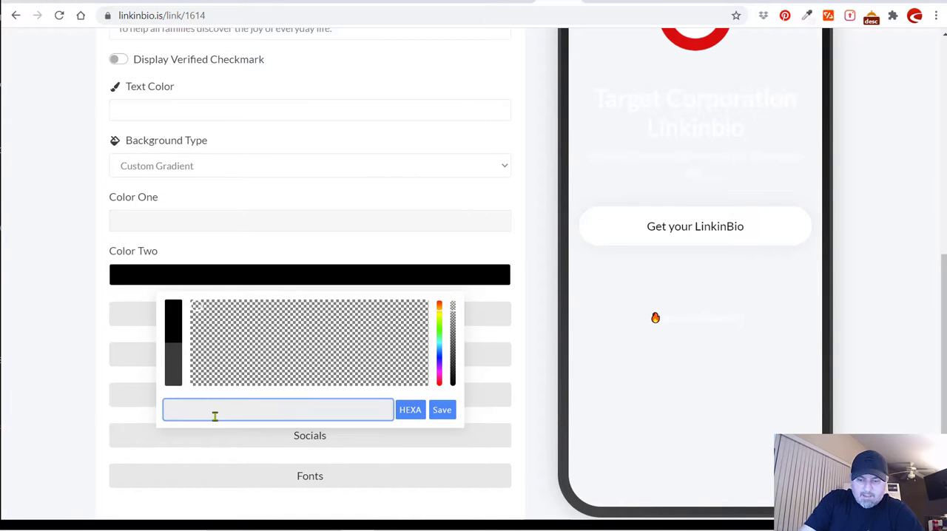
key("ctrl+v")
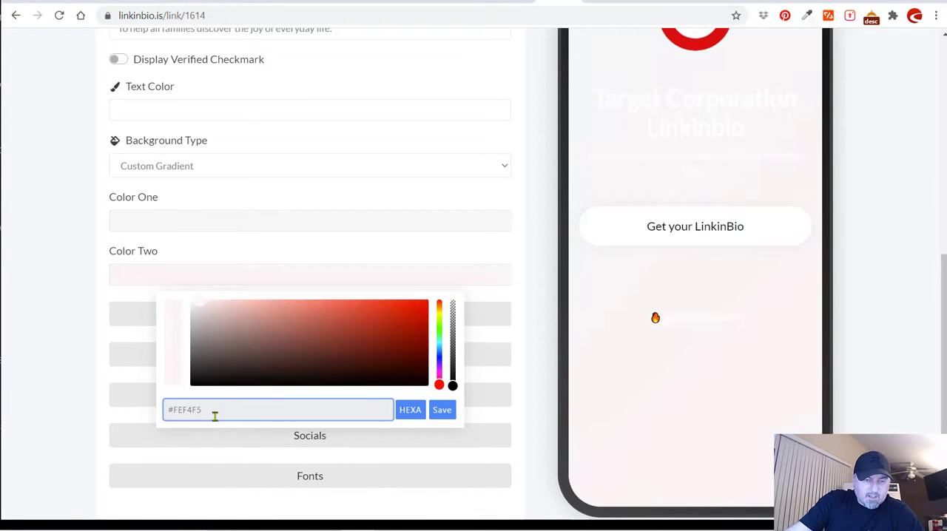
left_click(447, 413)
Change the biolink's text color to black, #000000, and save it.
scroll(751, 101, "up", 3)
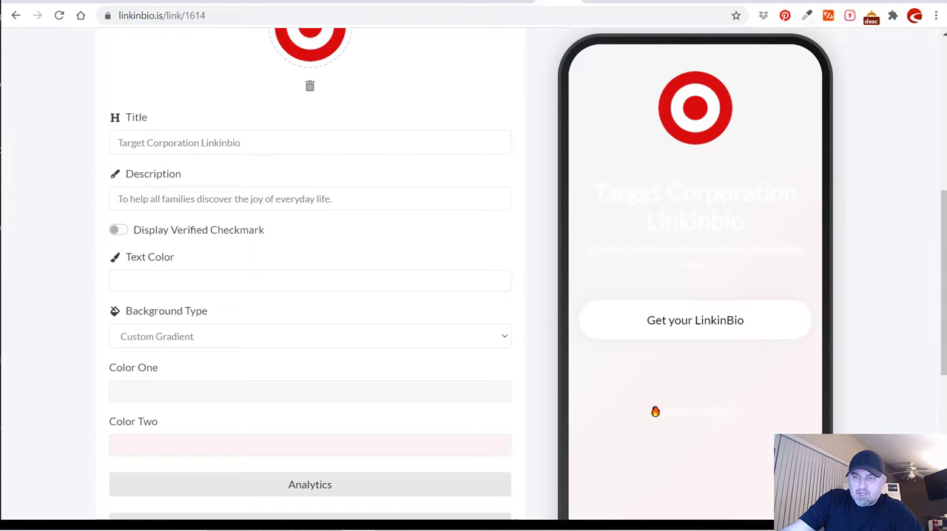
mouse_move(944, 283)
left_mouse_down()
mouse_move(944, 318)
mouse_move(944, 275)
left_mouse_up()
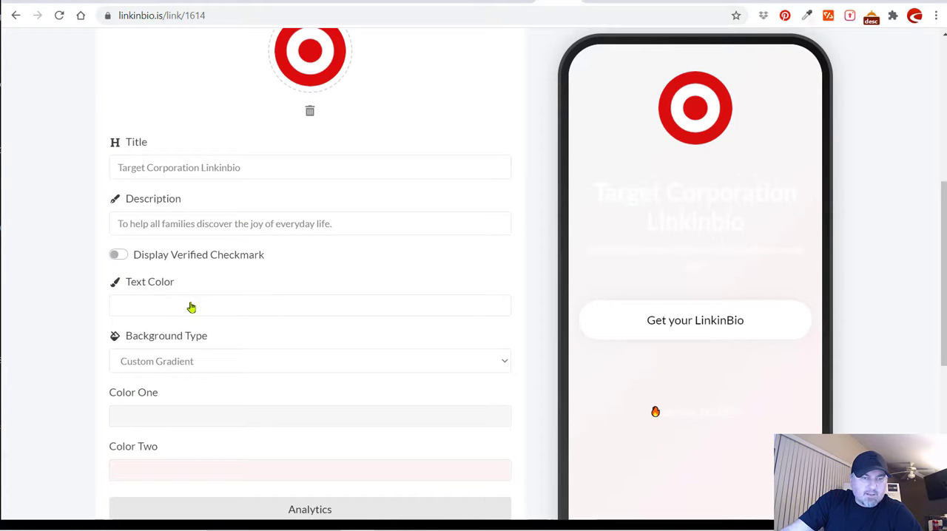
left_click(254, 312)
left_click_drag(217, 341, 191, 417)
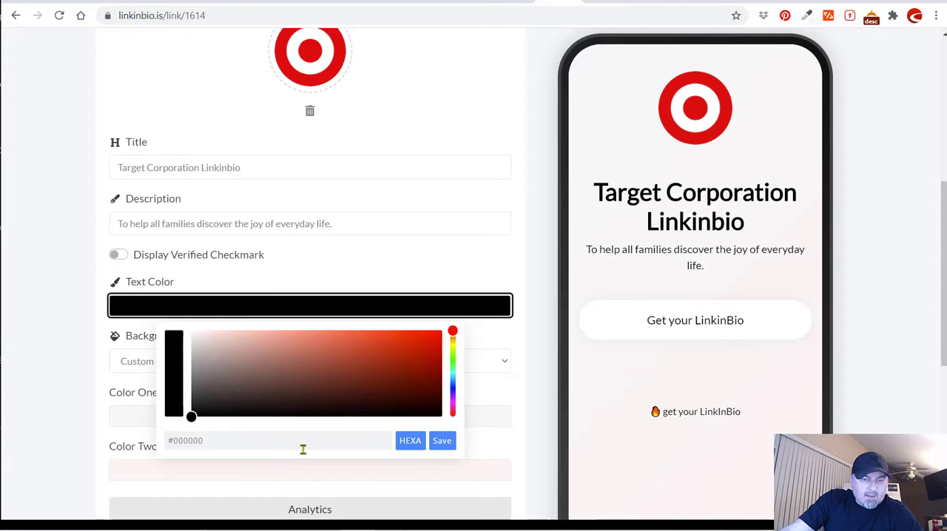
left_click(443, 441)
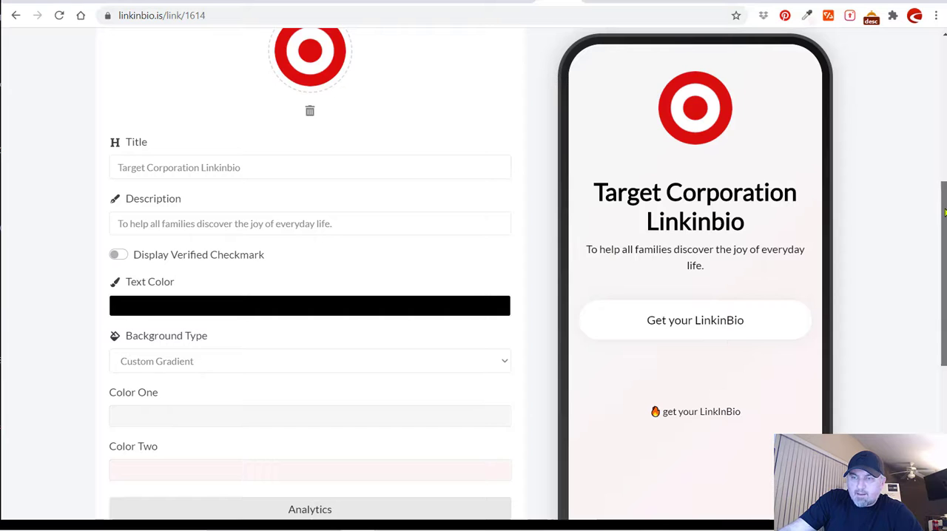
View the biolink's list of links and the actions available for the "Get your LinkinBio" link.
left_click_drag(938, 217, 938, 301)
scroll(278, 136, "up", 5)
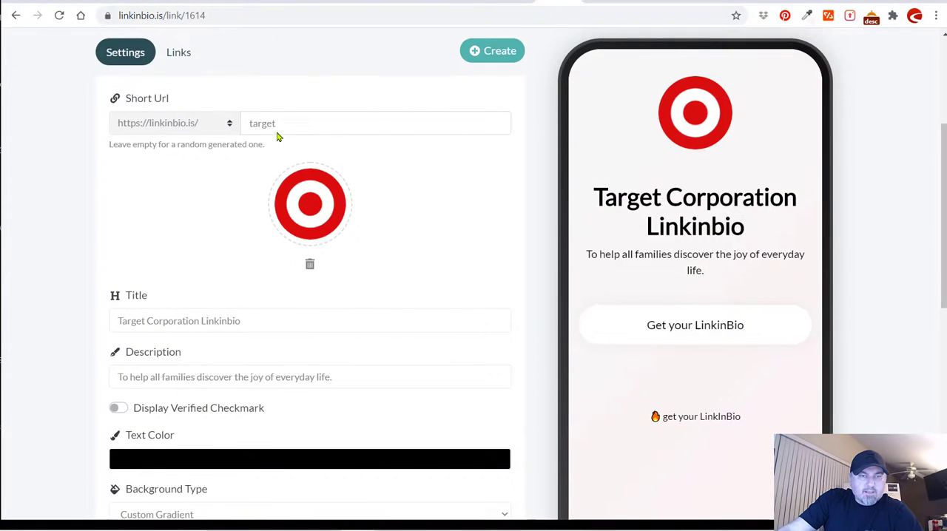
left_click(183, 58)
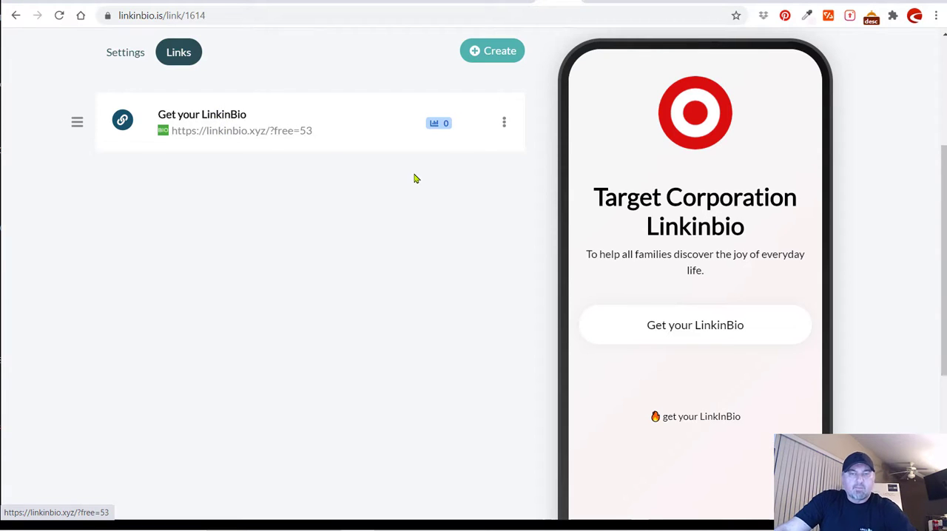
left_click(503, 123)
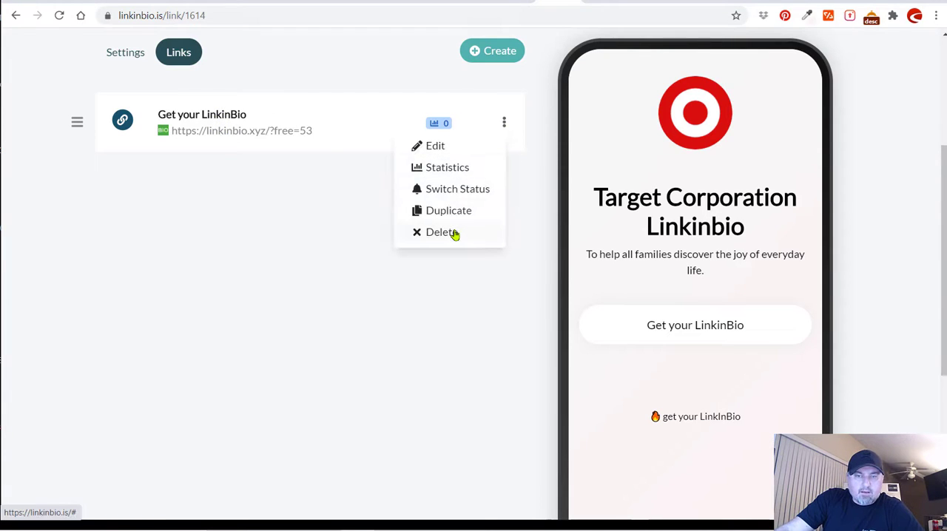
left_click(256, 220)
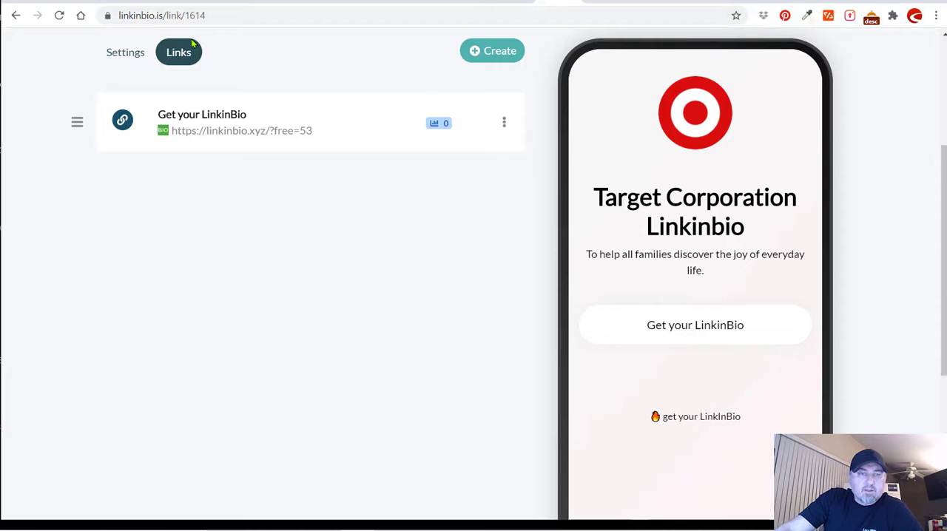
Return to the biolink settings and expand the Socials section.
left_click(122, 53)
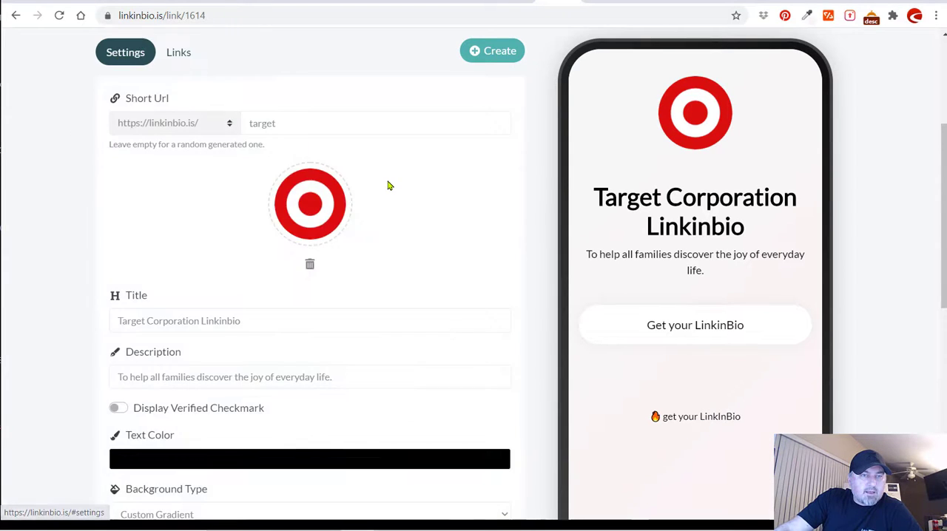
scroll(387, 185, "down", 4)
scroll(388, 185, "down", 3)
scroll(324, 296, "up", 1)
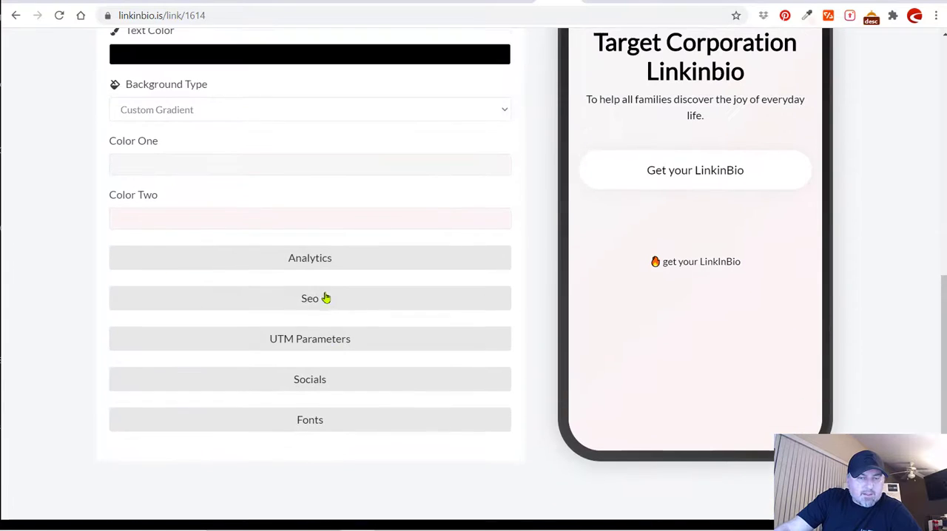
scroll(369, 205, "down", 1)
left_click(322, 311)
scroll(385, 207, "down", 3)
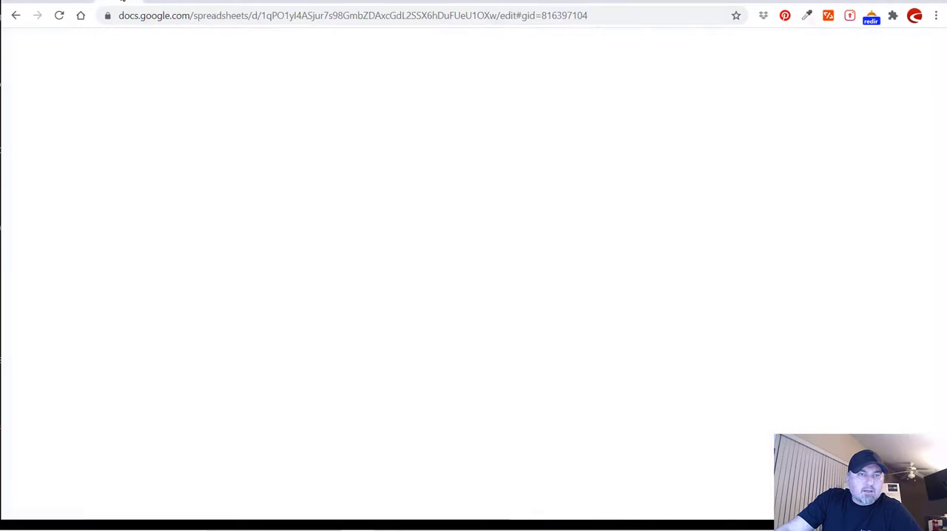
Switch to the "LinkInBio - research" spreadsheet and copy Target's Instagram URL from cell C2 of the Working sheet.
left_click(134, 4)
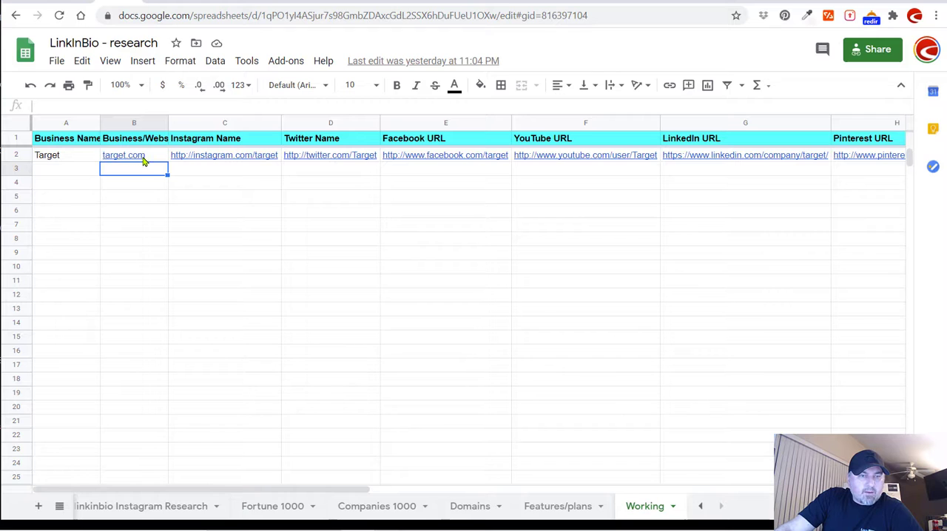
left_click(224, 160)
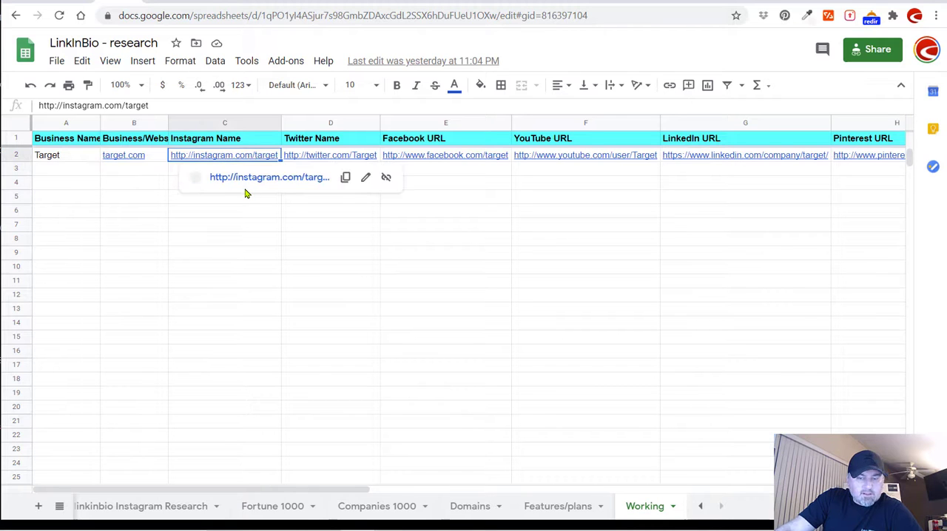
key("ctrl+c")
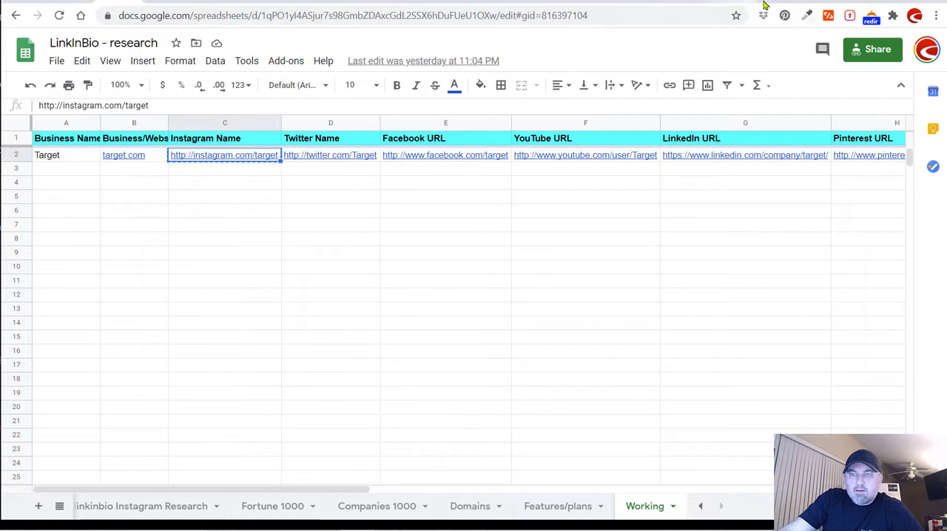
Return to the biolink settings and enter "target" as the Instagram username in the Socials section.
left_click(556, 0)
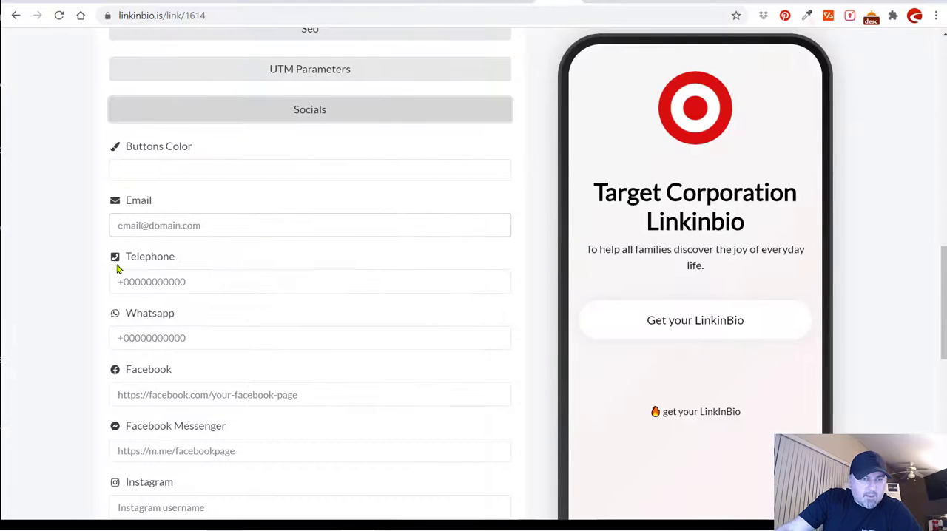
scroll(91, 251, "down", 4)
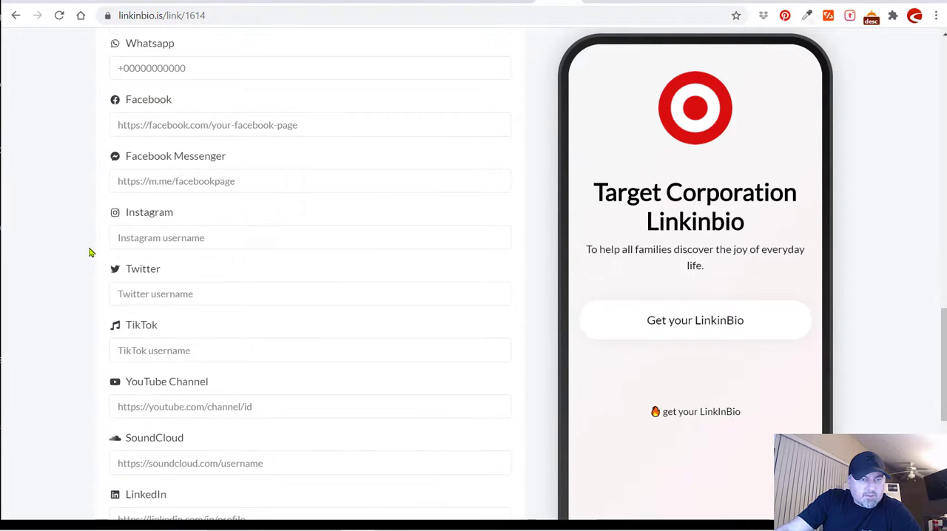
left_click(150, 237)
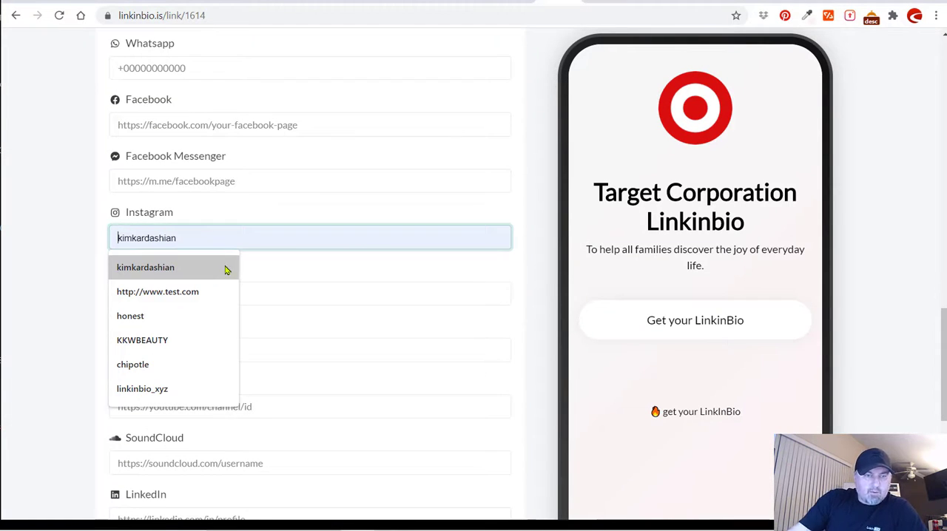
type("targ")
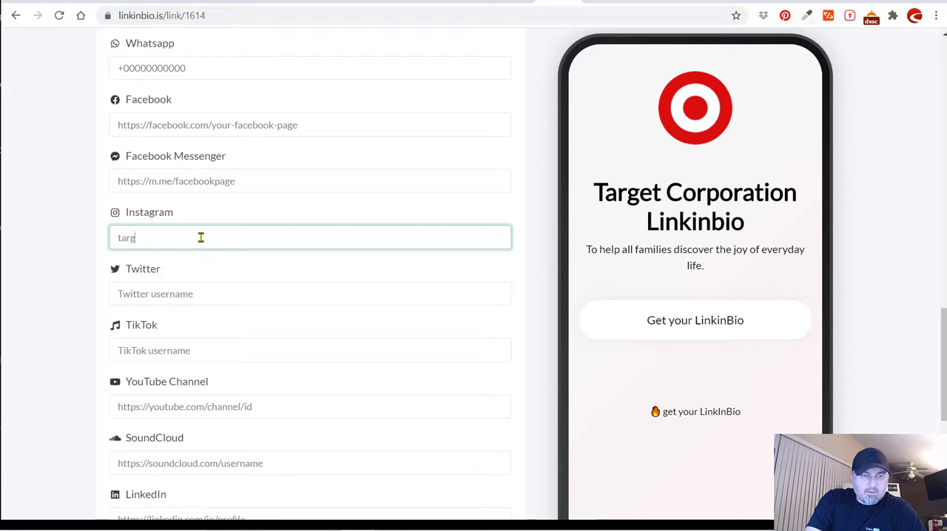
type("et")
left_click(92, 208)
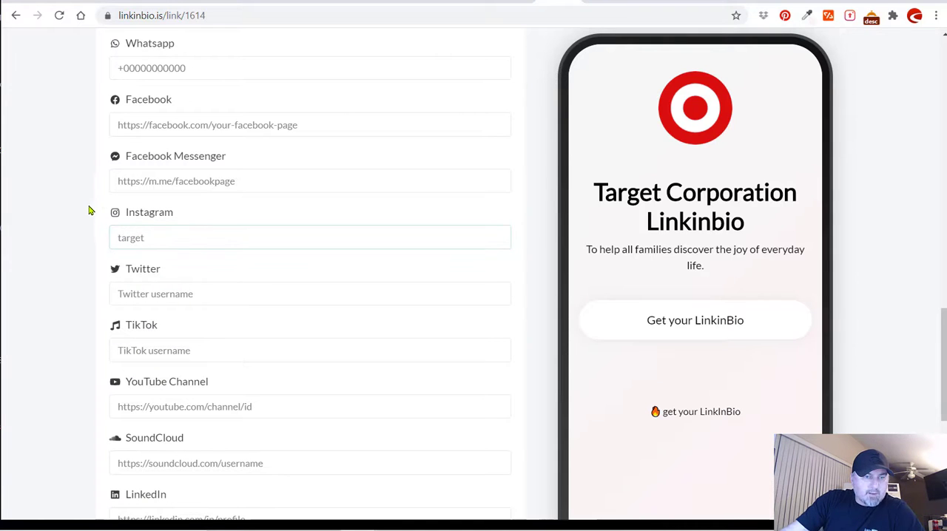
Look up Target's Twitter URL in the research spreadsheet and enter "target" as the biolink's Twitter username.
left_click_drag(943, 325, 927, 342)
left_click(131, 227)
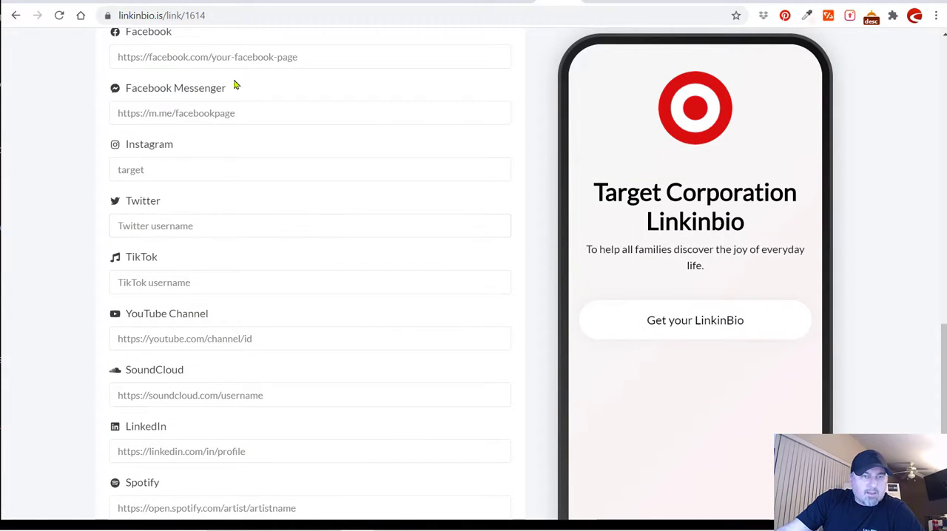
left_click(122, 0)
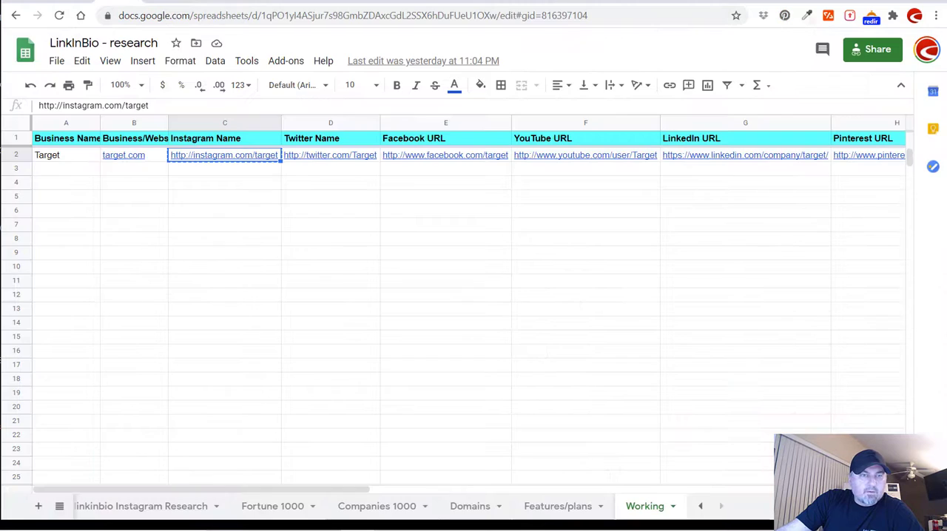
left_click(339, 158)
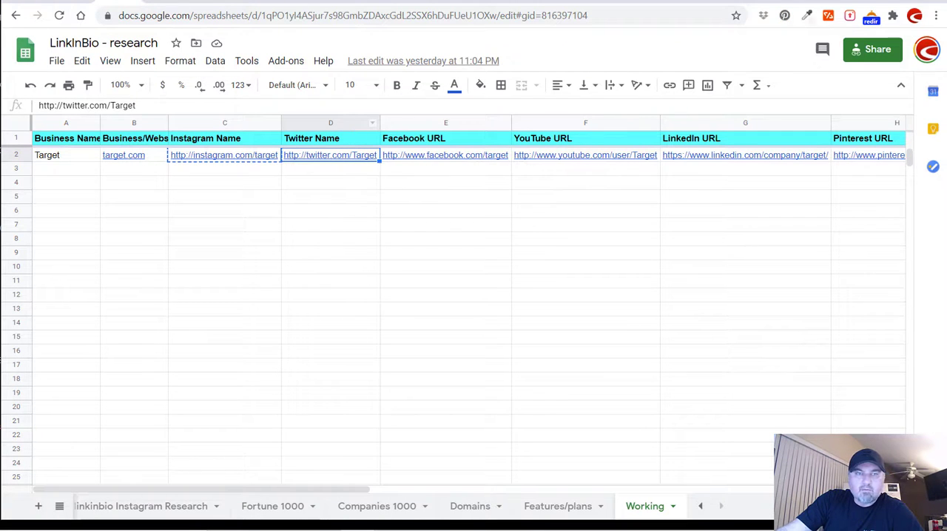
left_click(555, 3)
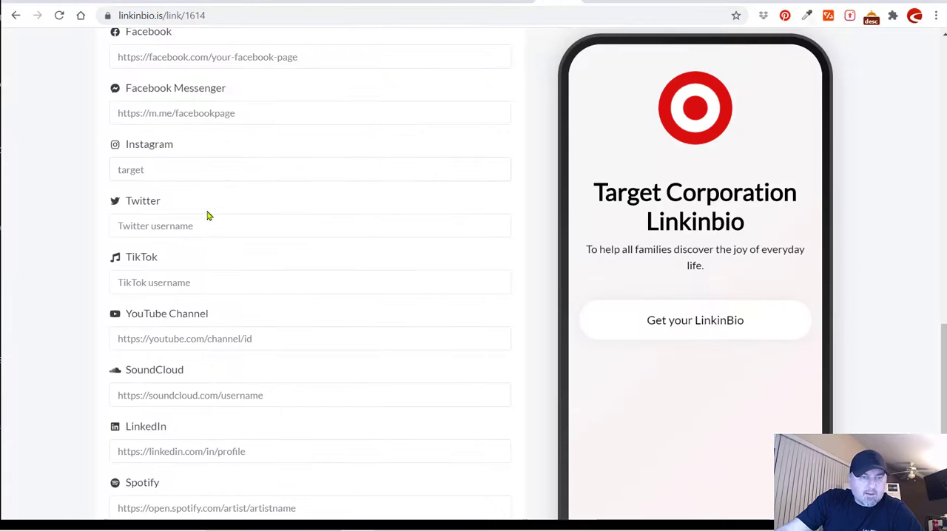
left_click(126, 221)
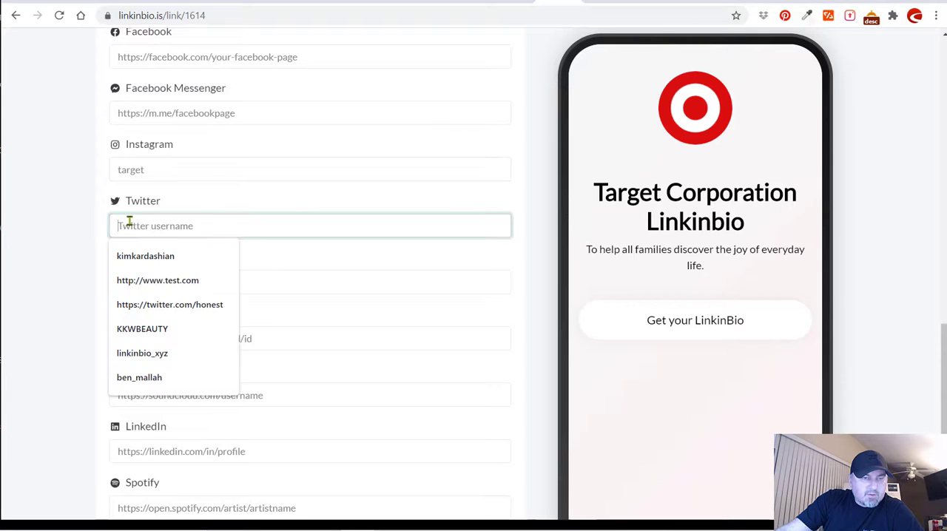
type("ta")
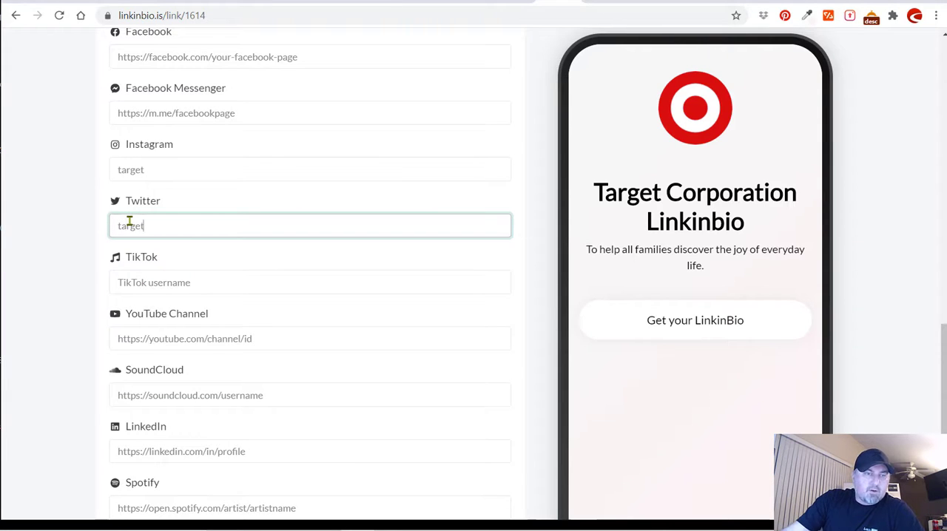
type("rget")
left_click(81, 222)
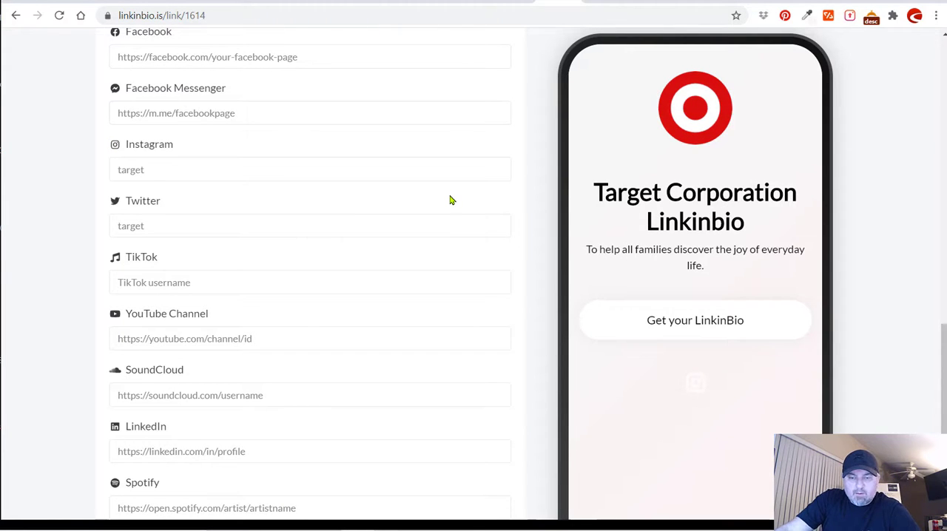
Review the social profile fields from Telephone to Pinterest and the matching icons in the phone preview.
scroll(450, 201, "up", 1)
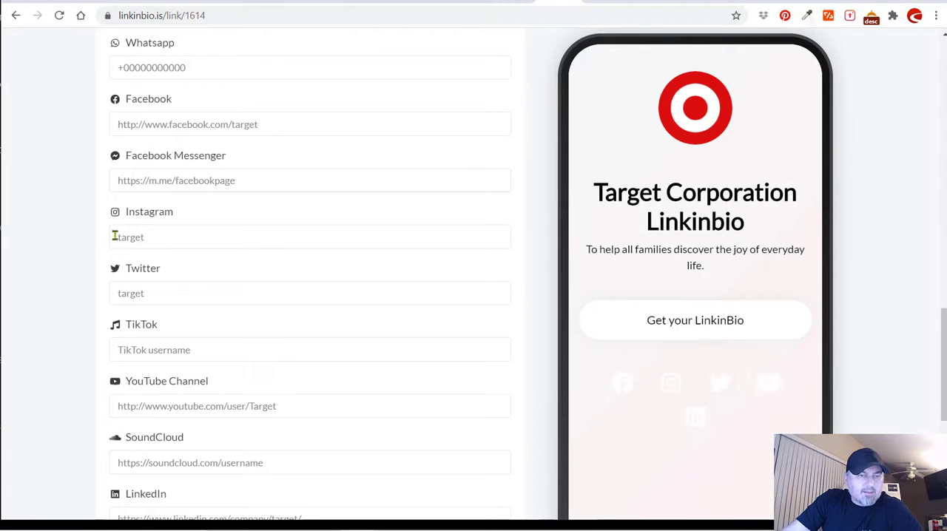
scroll(62, 230, "up", 1)
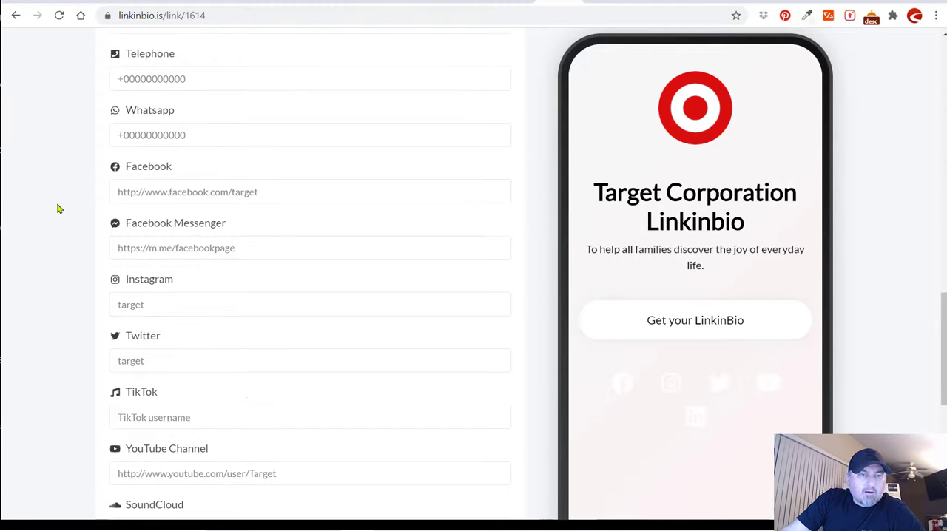
scroll(112, 174, "down", 2)
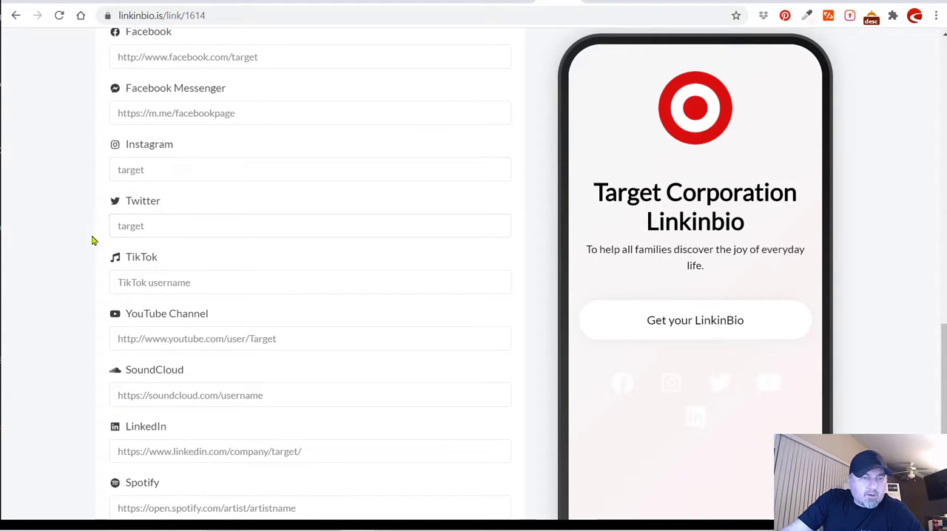
scroll(183, 246, "down", 1)
scroll(91, 274, "down", 1)
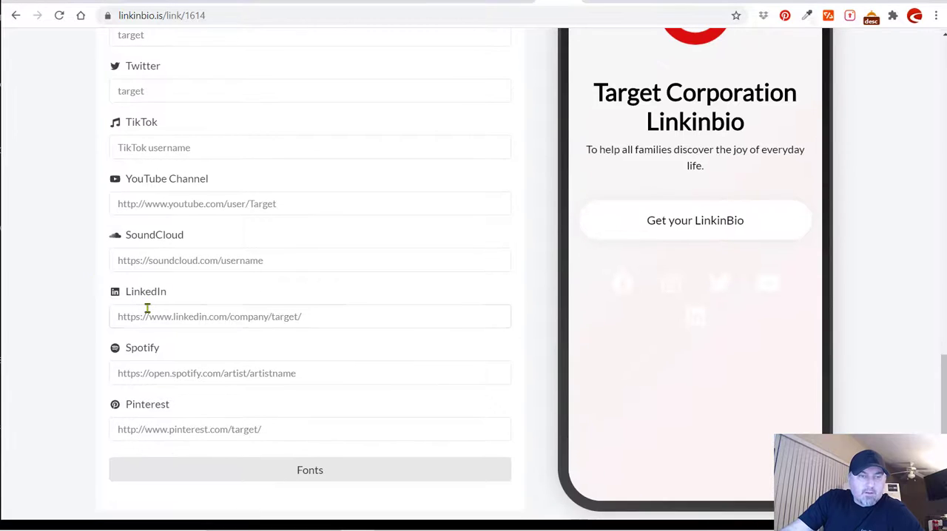
scroll(125, 337, "down", 1)
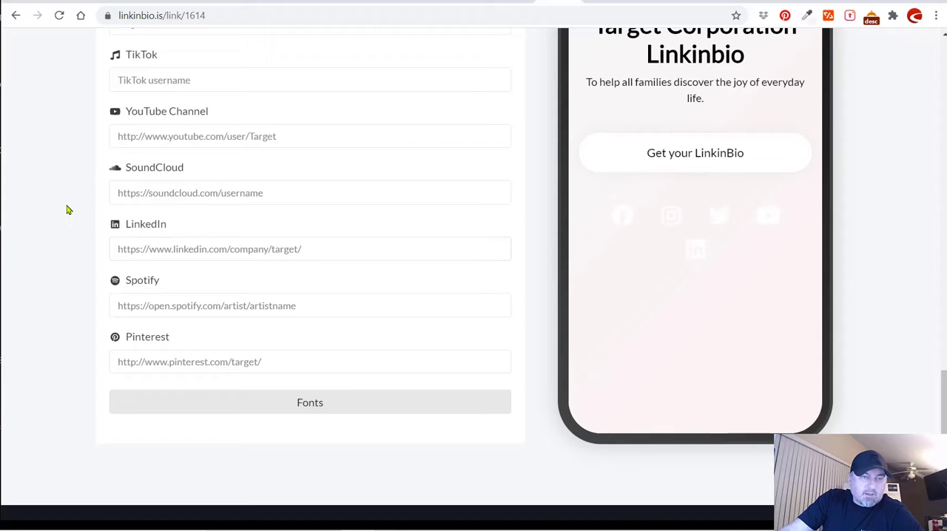
scroll(78, 213, "up", 5)
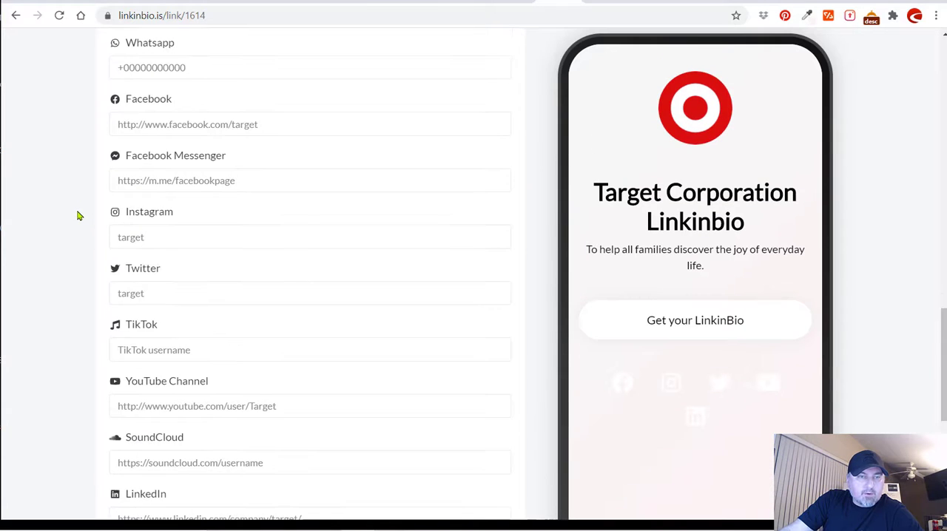
scroll(78, 215, "up", 1)
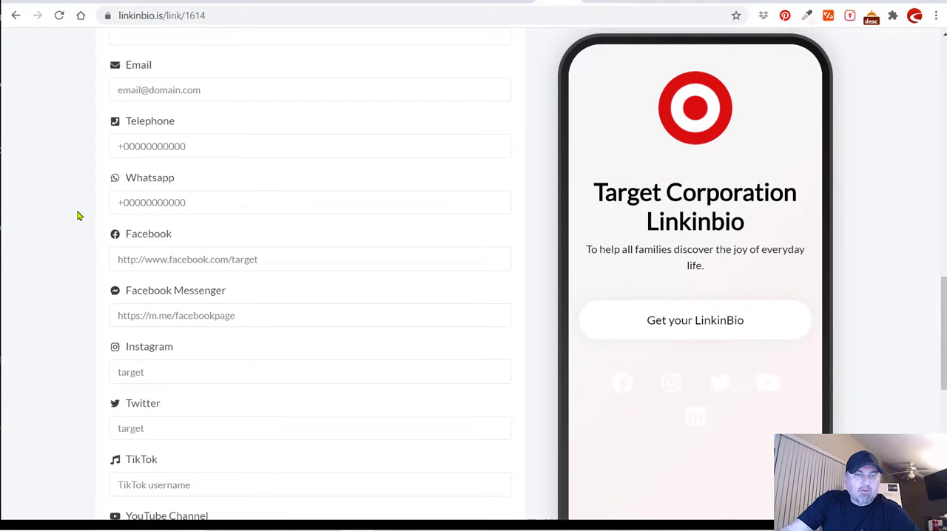
Set the social buttons color to #CC001A, save it, and reload the public linkinbio.is/target page.
left_click(120, 202)
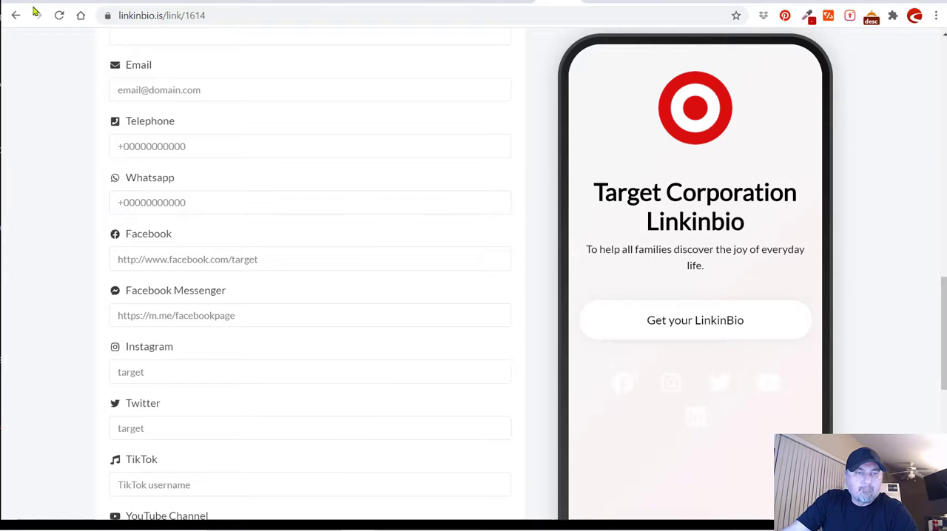
scroll(141, 178, "up", 3)
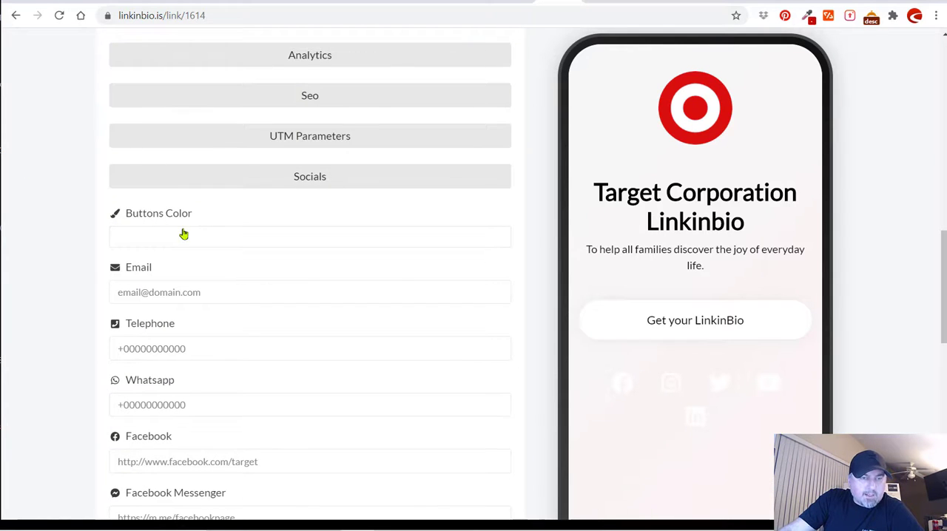
left_click(184, 233)
left_click(215, 376)
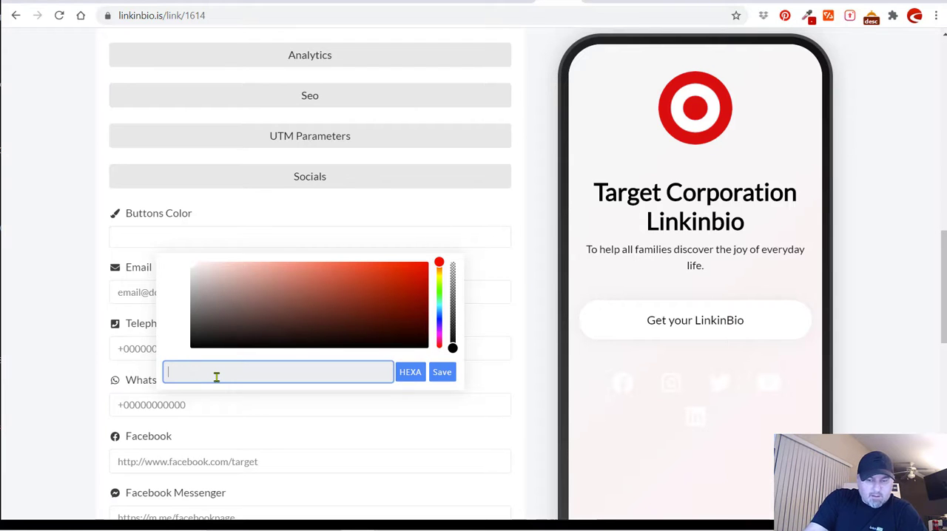
type("#CC001A")
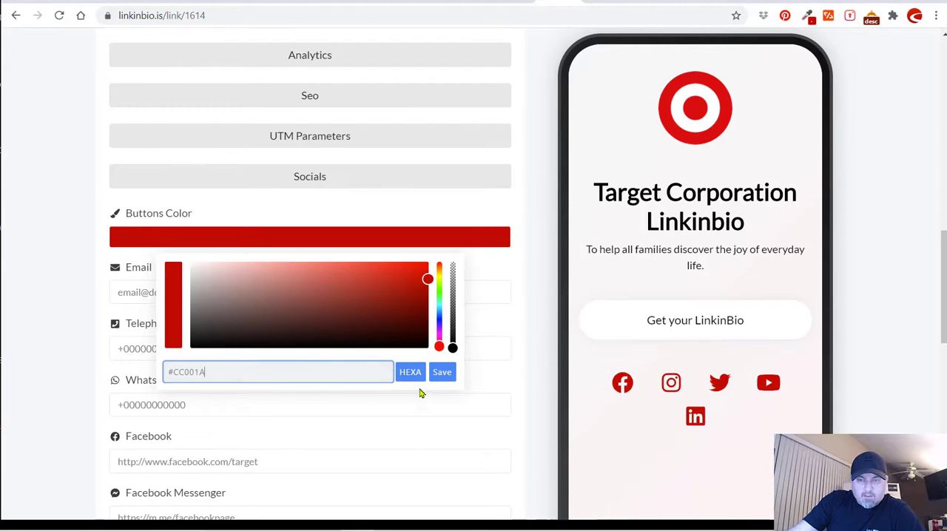
left_click(443, 374)
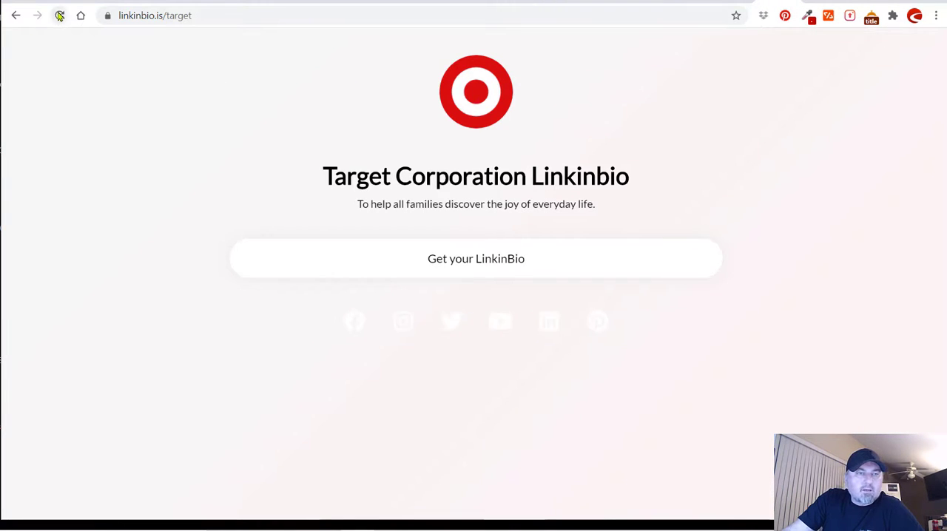
left_click(60, 15)
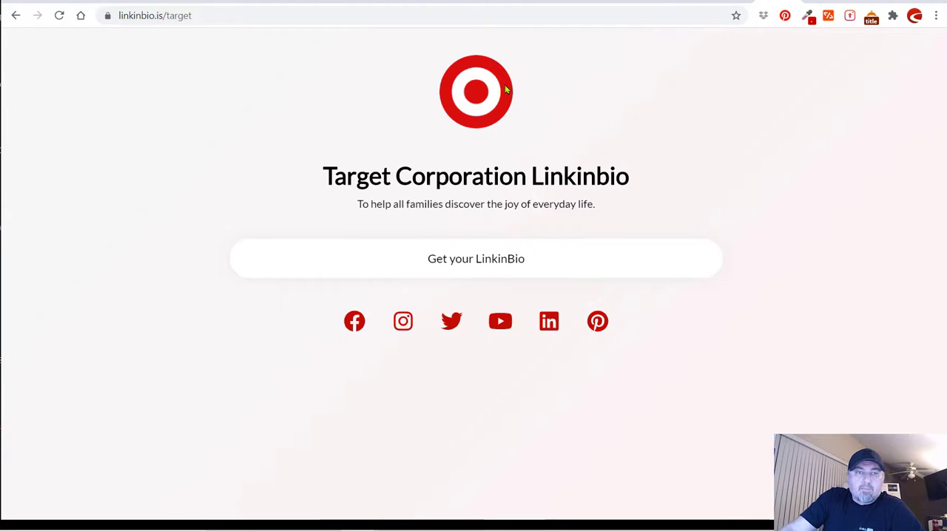
Return to the biolink editor's list of links and start creating a Youtube Live link.
left_click(566, 2)
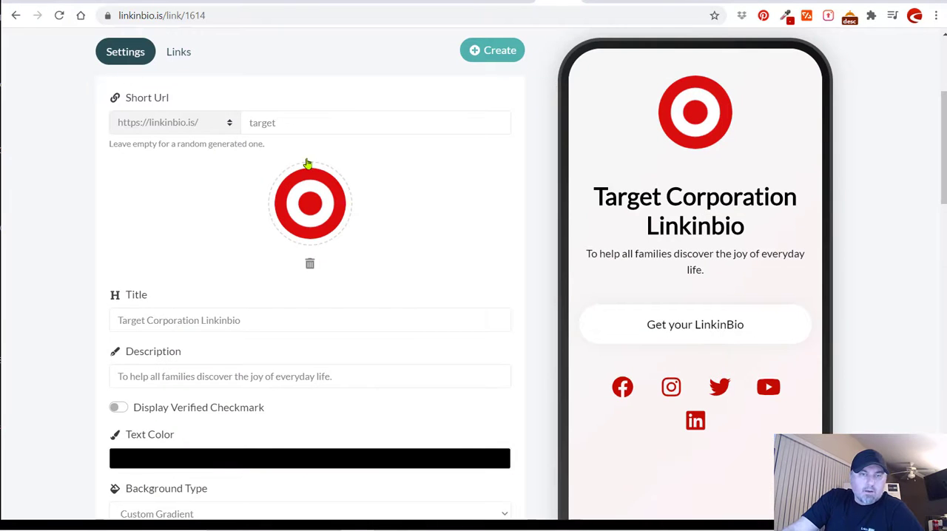
scroll(313, 158, "up", 1)
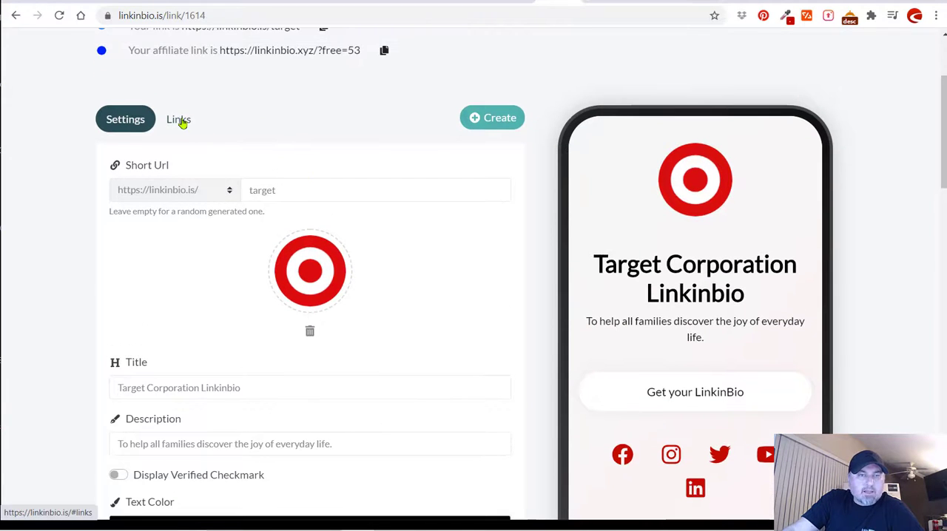
left_click(180, 121)
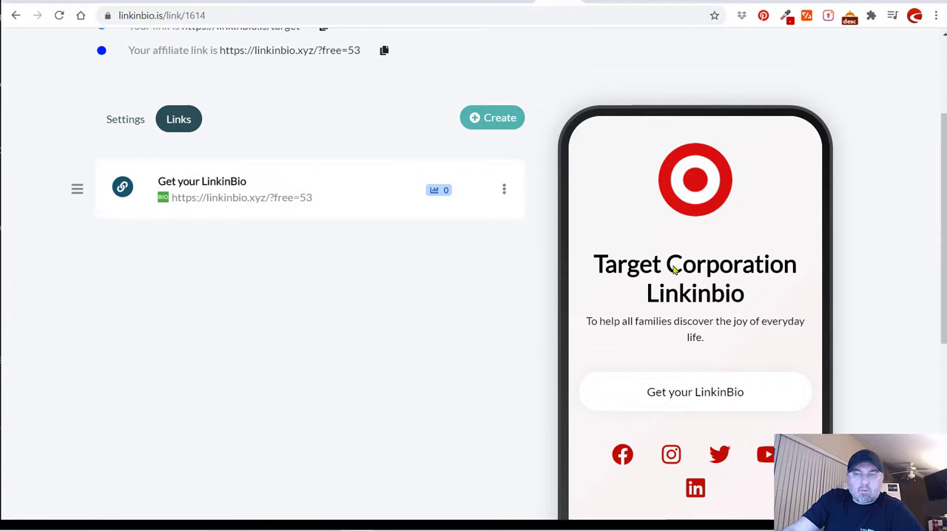
left_click(491, 119)
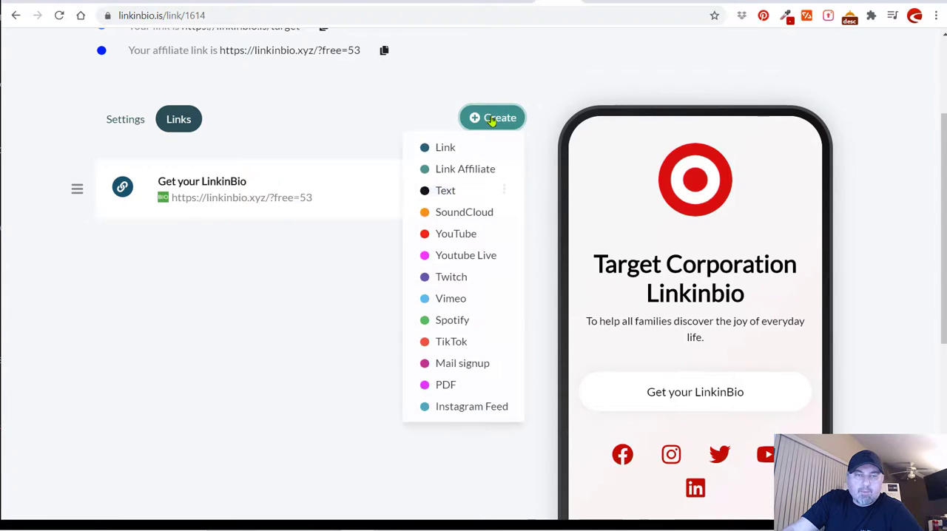
left_click(466, 256)
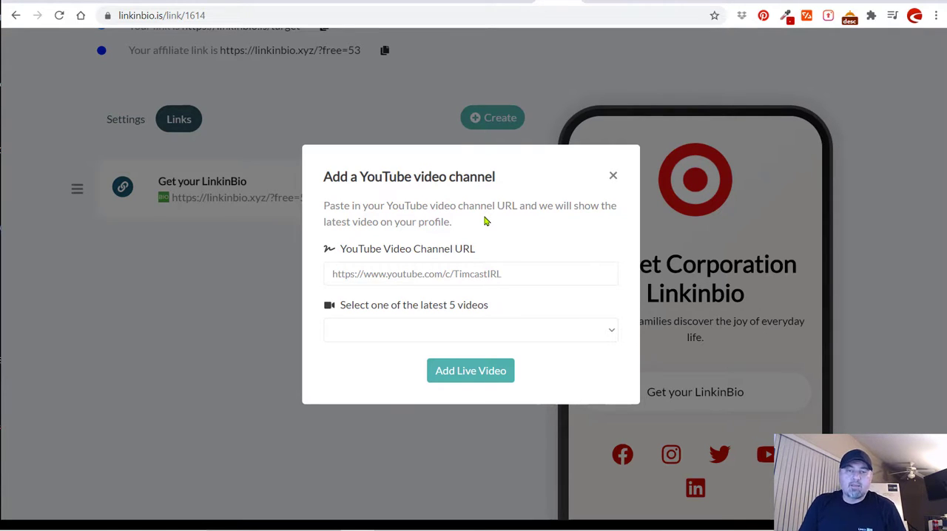
Switch to Target's YouTube channel and open its list of uploaded videos.
left_click(632, 3)
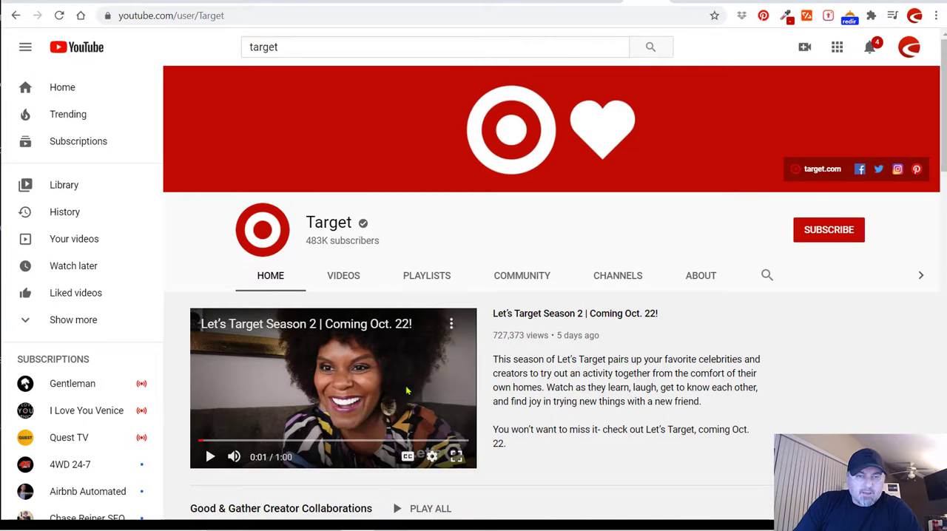
scroll(405, 391, "down", 1)
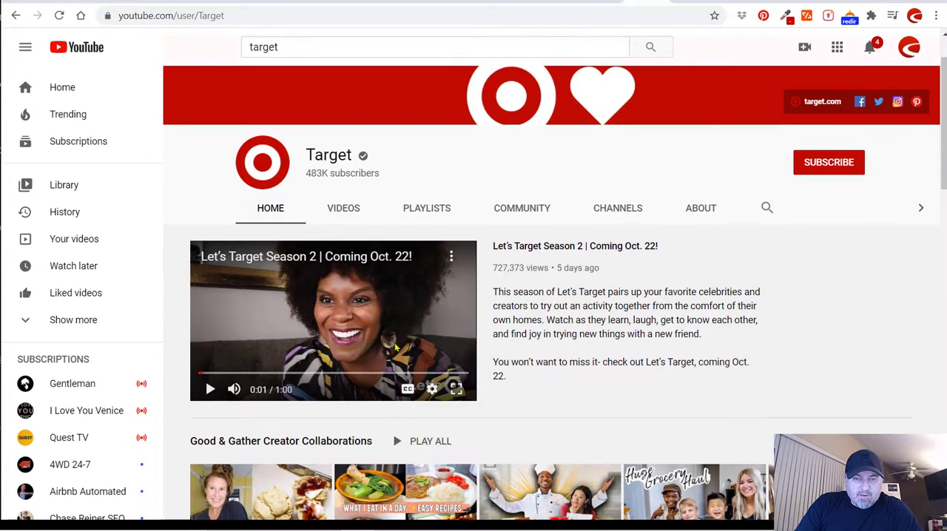
left_click(353, 211)
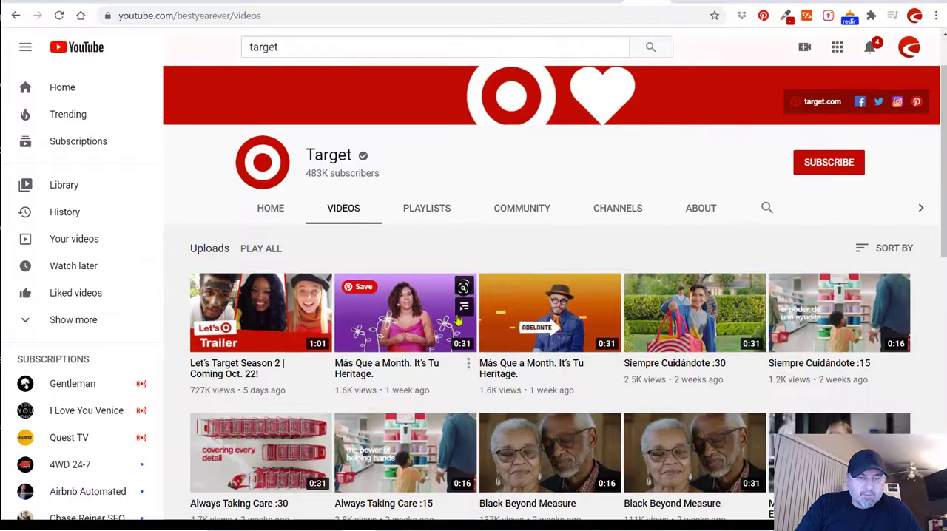
mouse_move(269, 394)
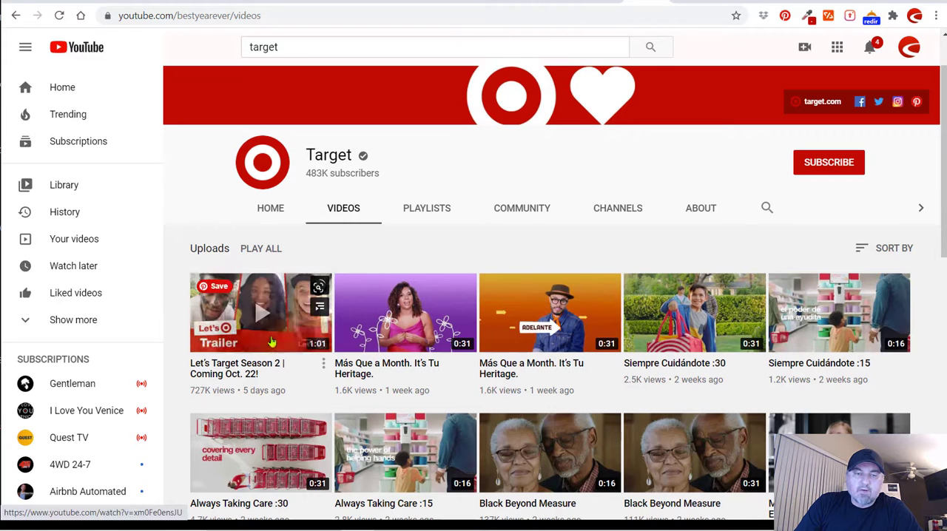
mouse_move(345, 339)
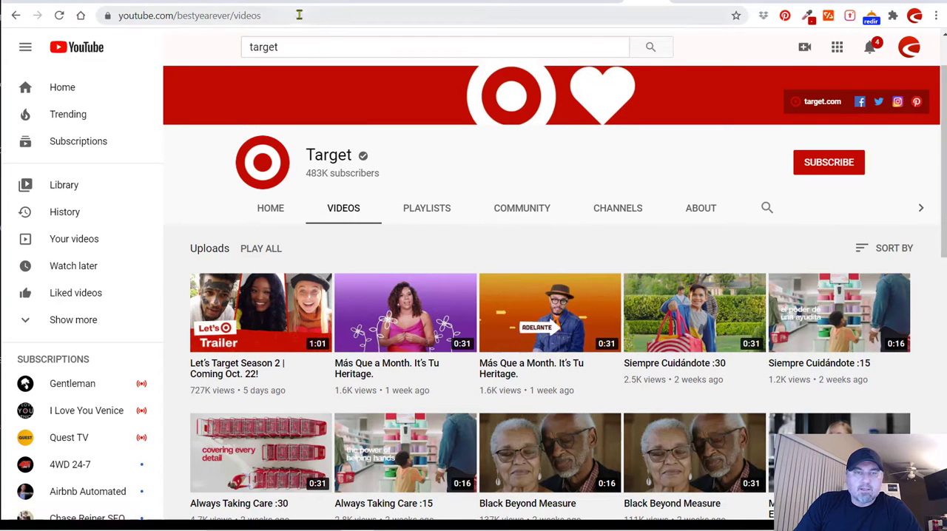
Copy the address of Target's YouTube channel home page and enter it as the YouTube video channel URL in the biolink editor.
left_click(16, 15)
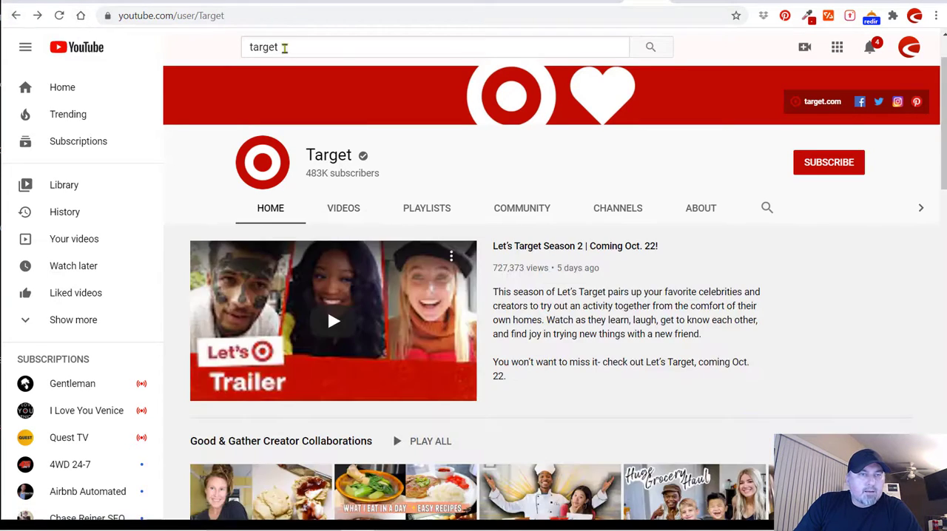
left_click(272, 20)
key("ctrl+c")
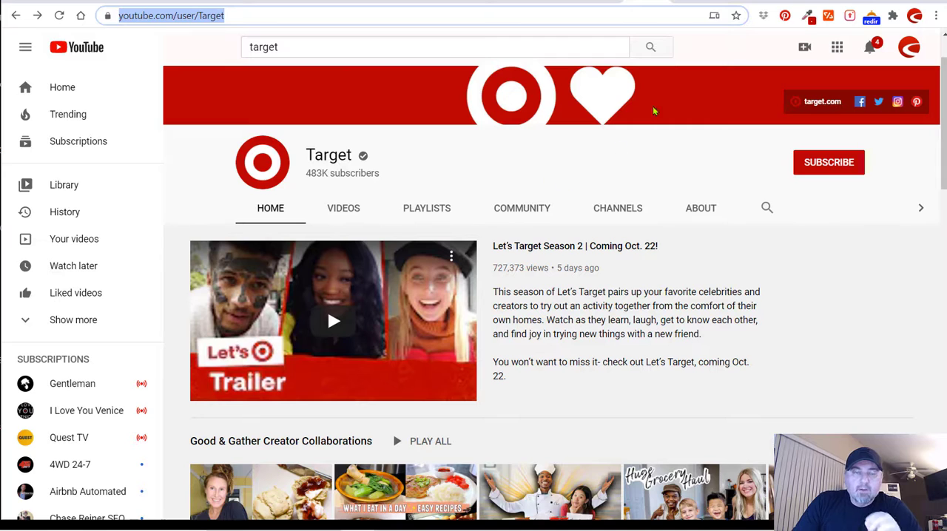
left_click(559, 6)
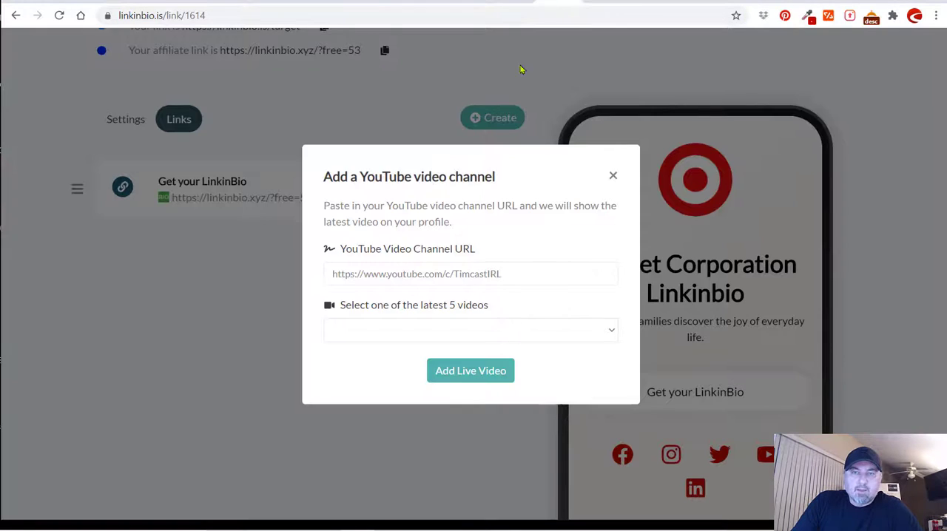
left_click(453, 274)
key("ctrl+v")
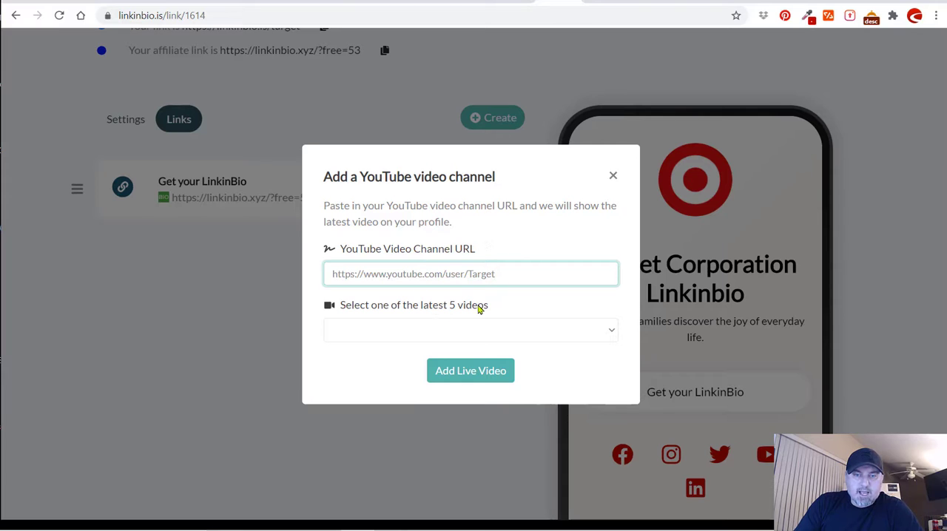
Select the channel's Latest video and add it to the biolink page.
left_click(413, 335)
left_click(415, 362)
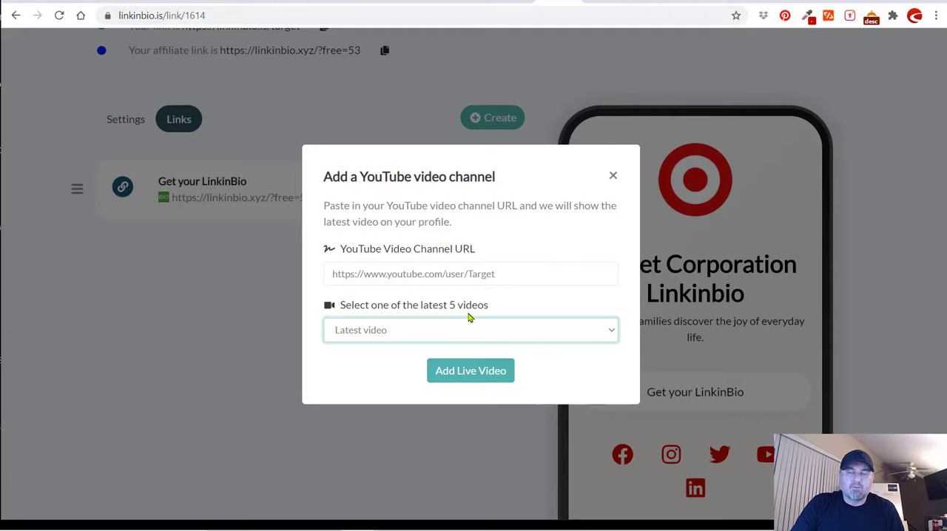
left_click(466, 374)
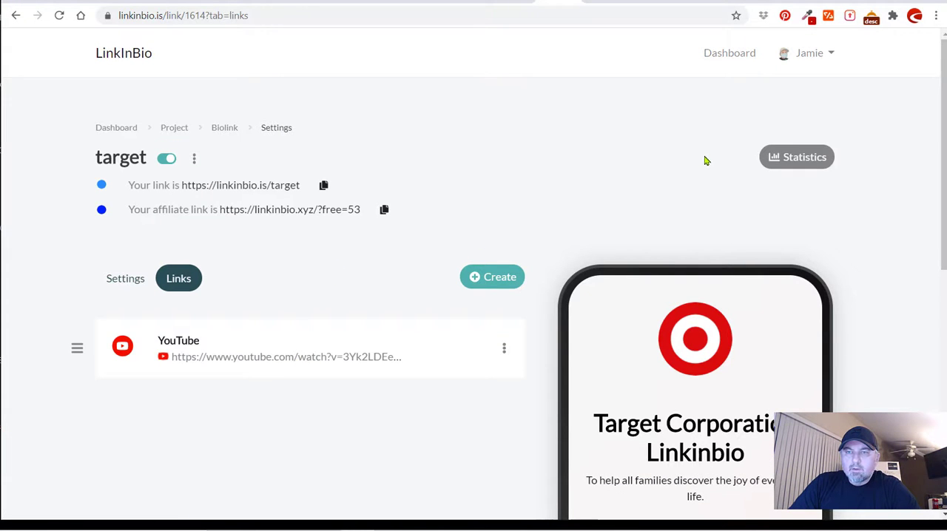
Reload the public linkinbio.is/target page and check the embedded video and social icons.
left_click(775, 2)
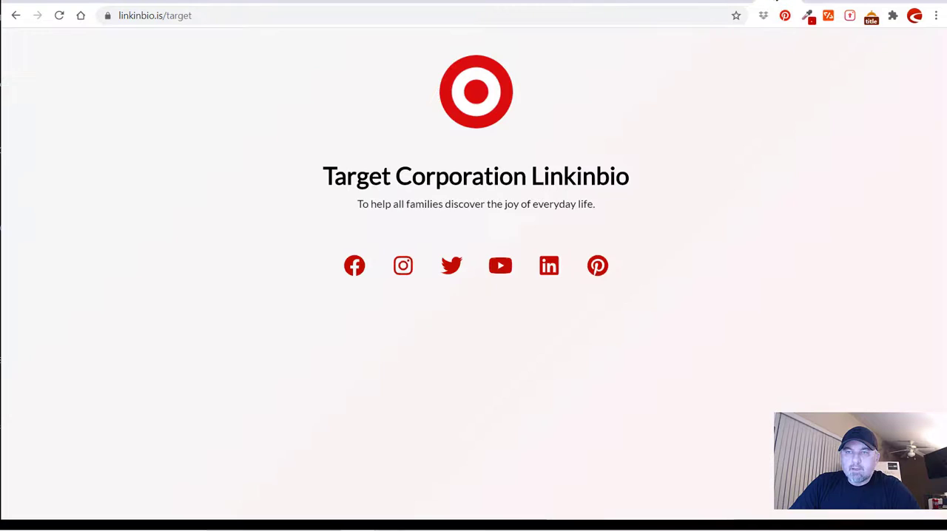
left_click(60, 15)
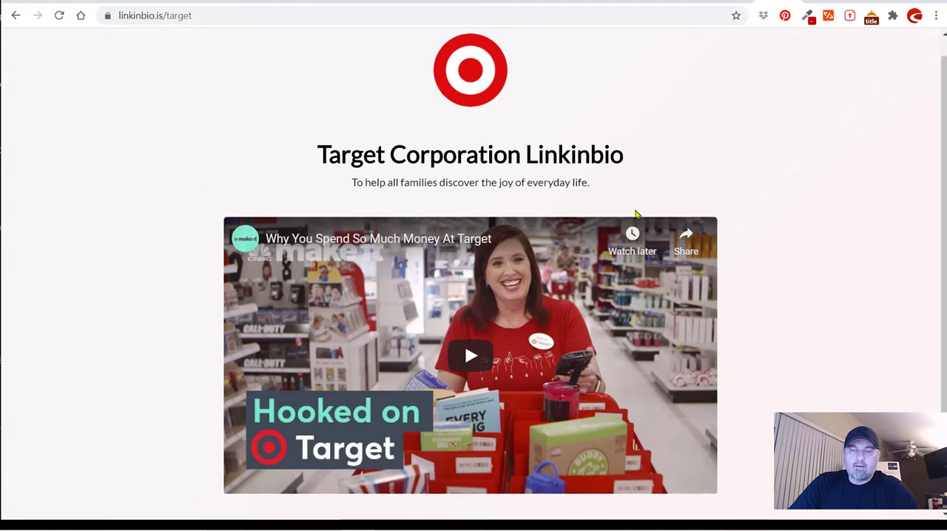
scroll(467, 176, "down", 1)
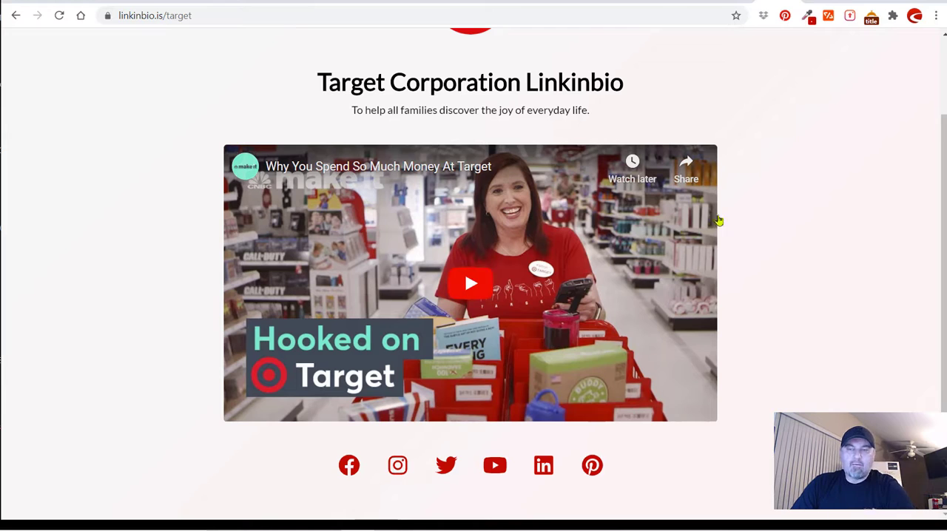
scroll(747, 211, "up", 1)
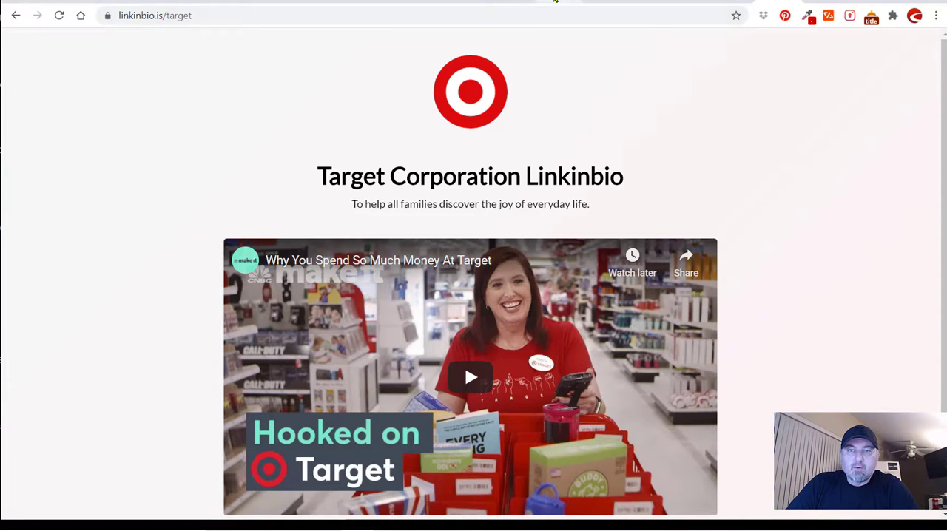
left_click(558, 6)
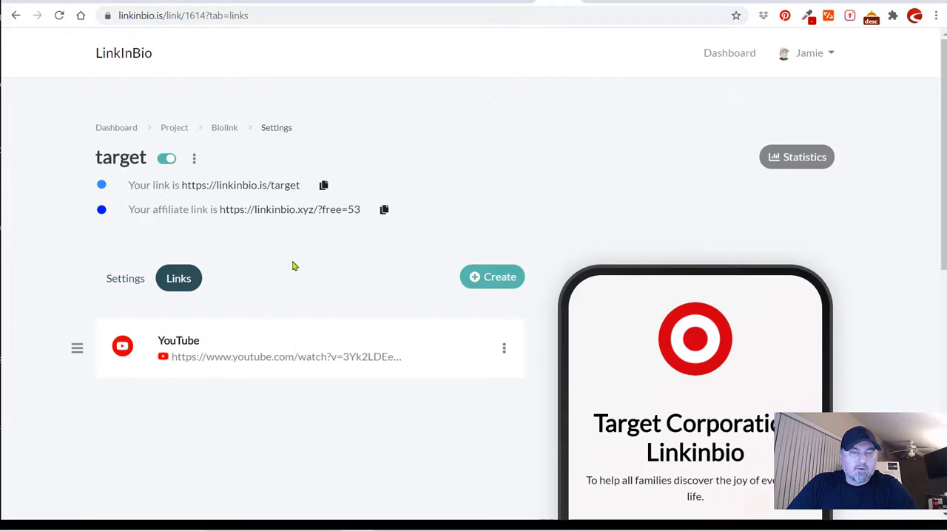
scroll(293, 264, "down", 1)
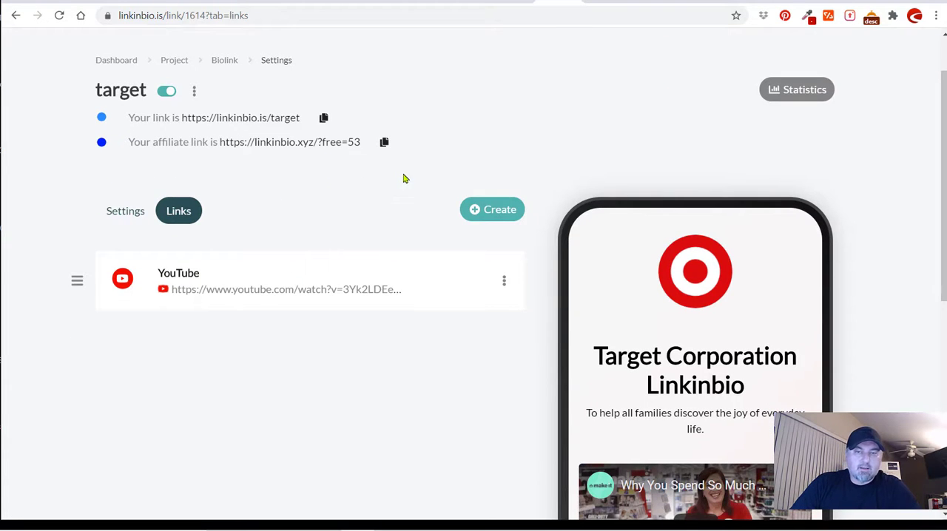
left_click(500, 209)
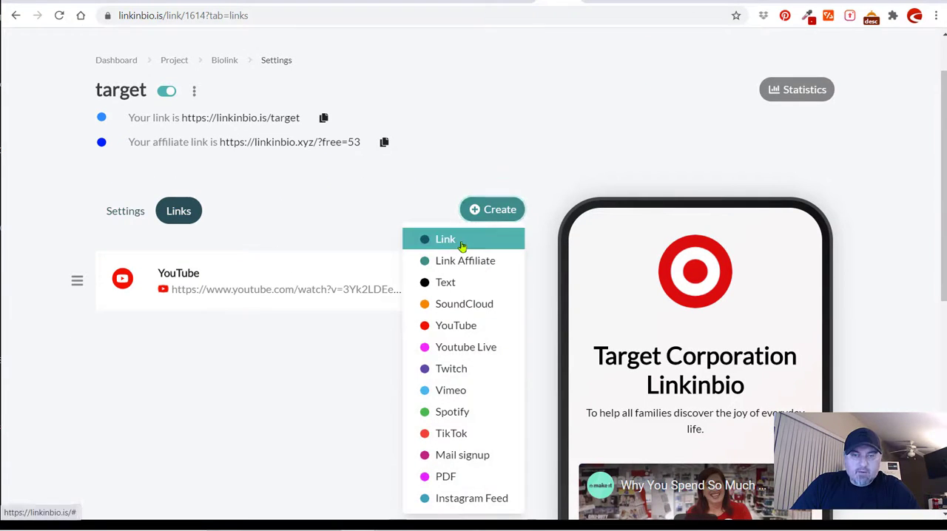
left_click(461, 245)
left_click(434, 299)
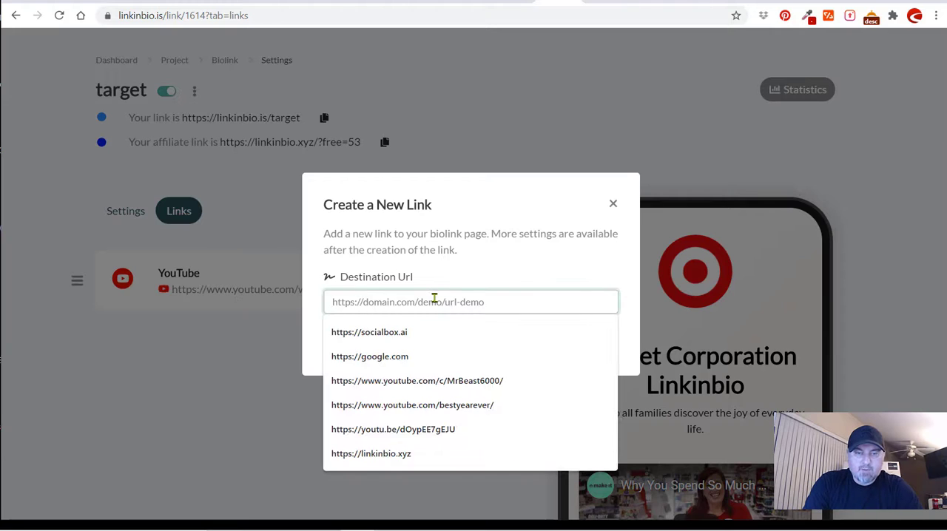
type("https://")
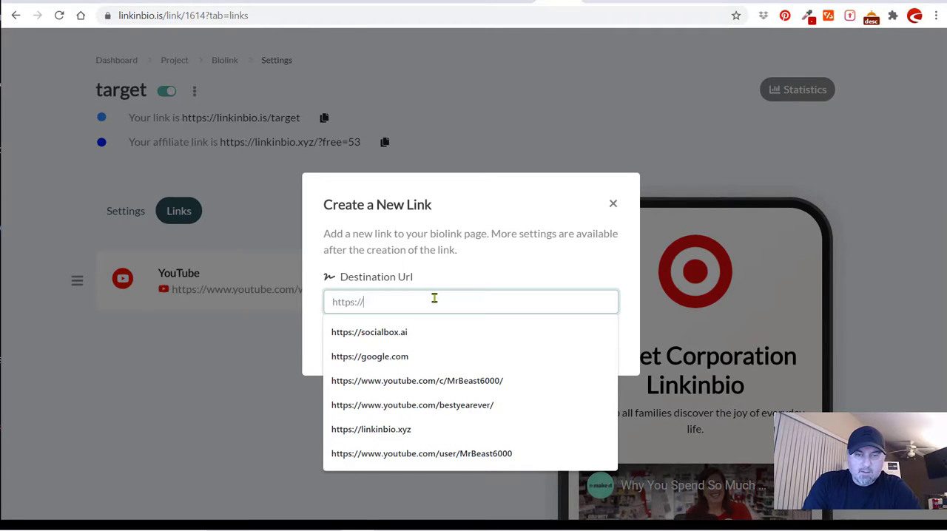
type("target.com")
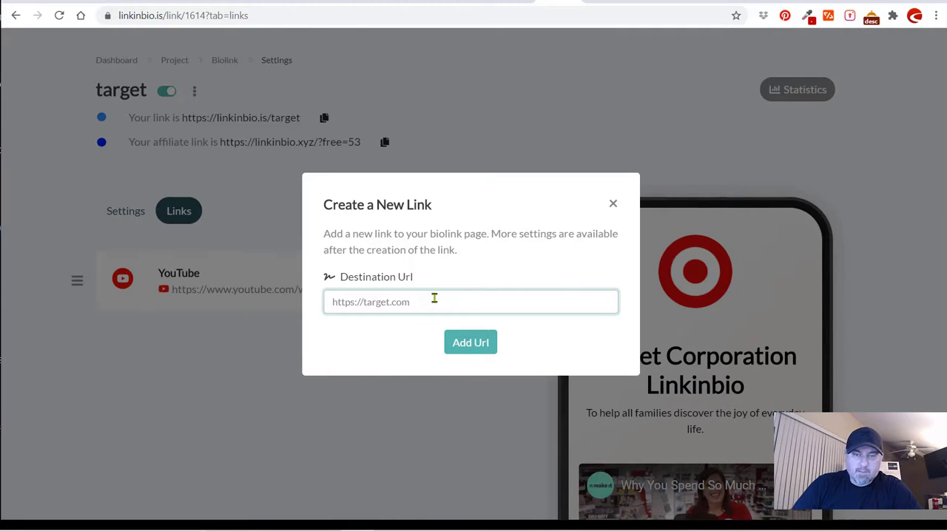
left_click(479, 346)
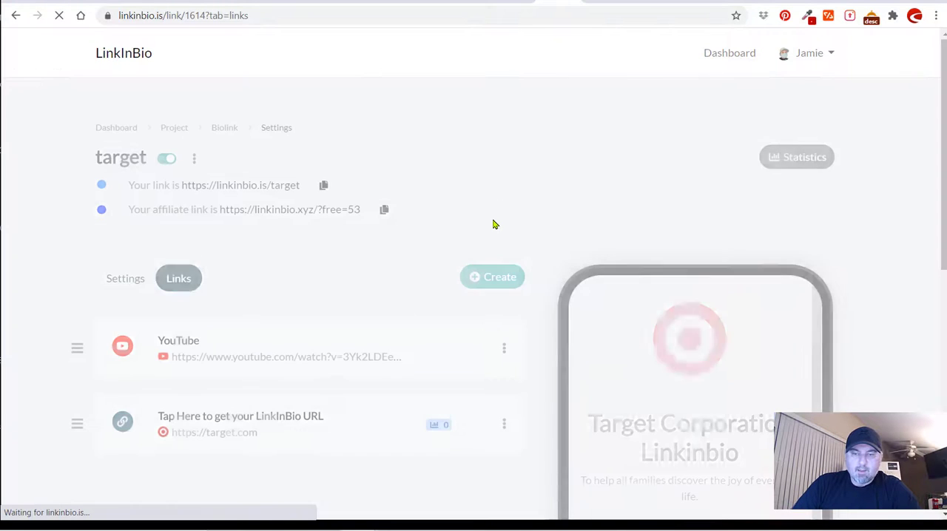
Check the new link in the phone preview and reorder the links so the YouTube video comes below the target.com link.
scroll(494, 224, "down", 5)
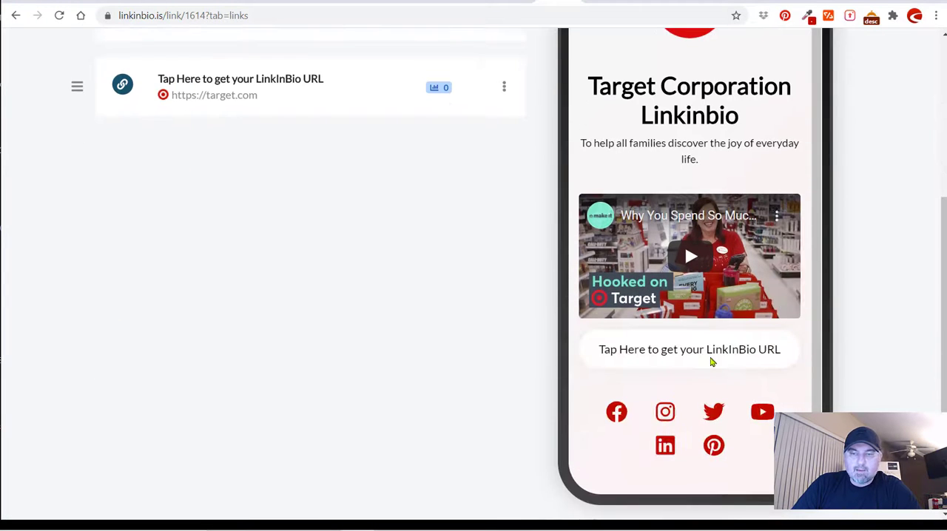
scroll(467, 325, "up", 3)
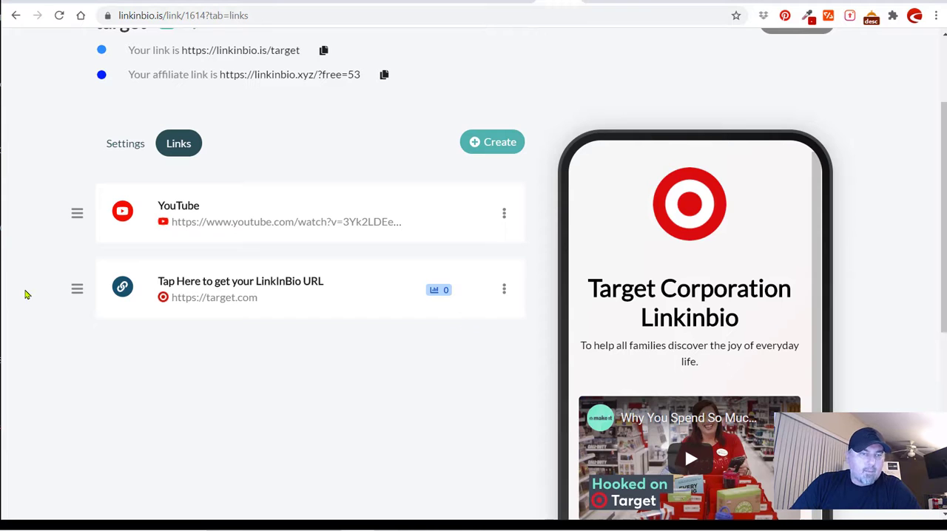
scroll(666, 391, "down", 3)
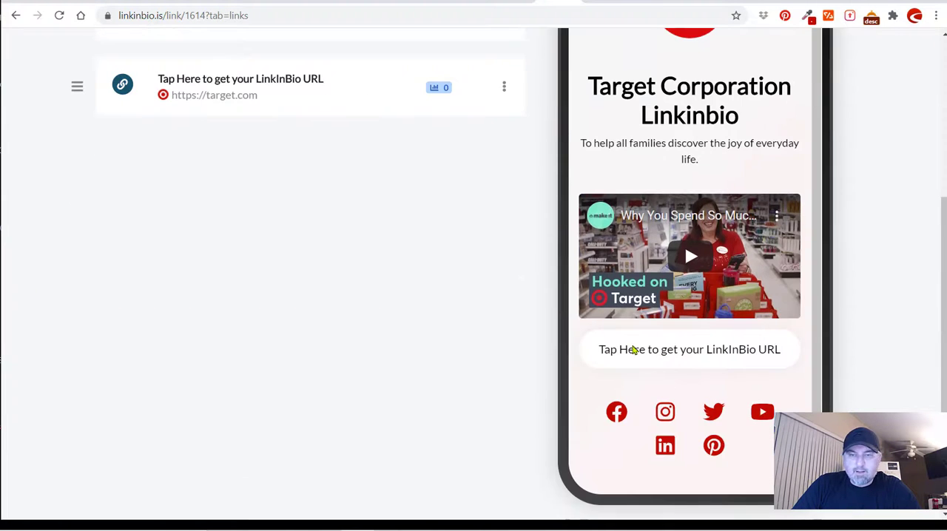
scroll(381, 289, "up", 3)
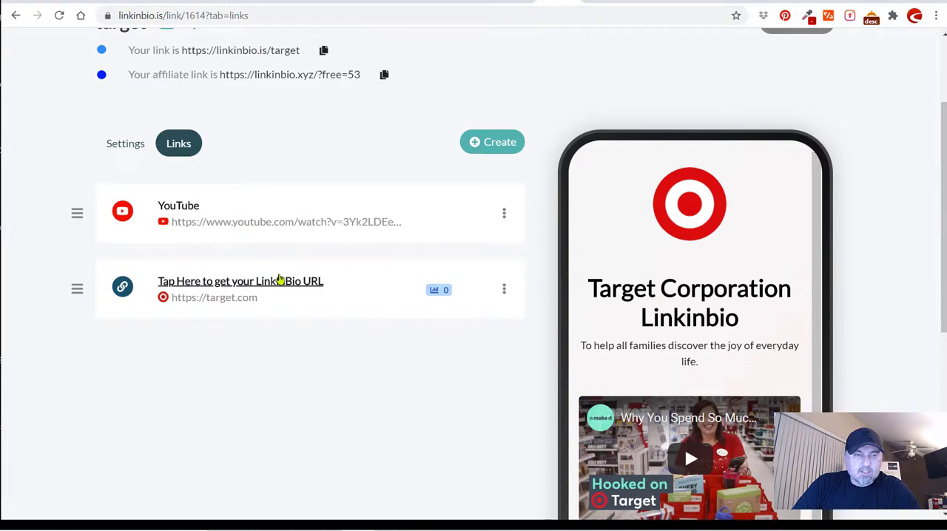
left_click_drag(77, 214, 94, 235)
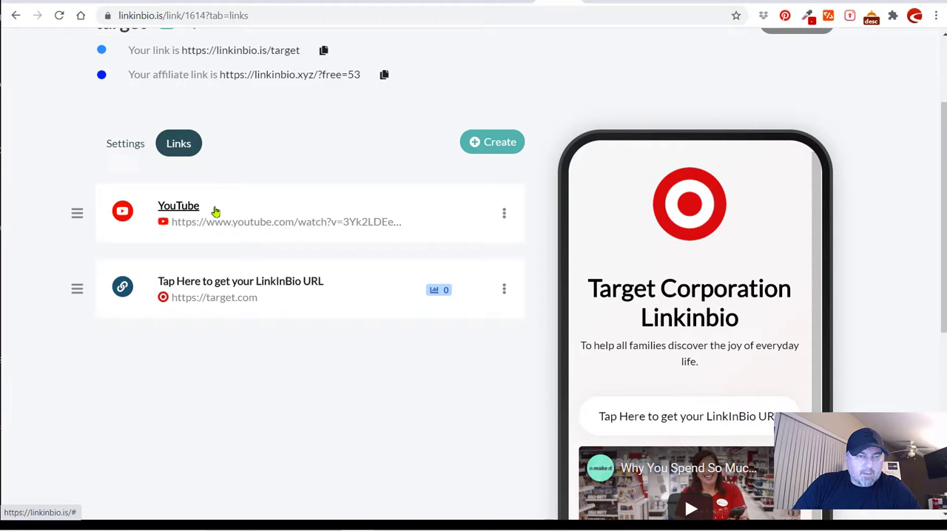
Open the YouTube entry and the target.com link for editing and look through the target.com link's settings.
left_click(503, 214)
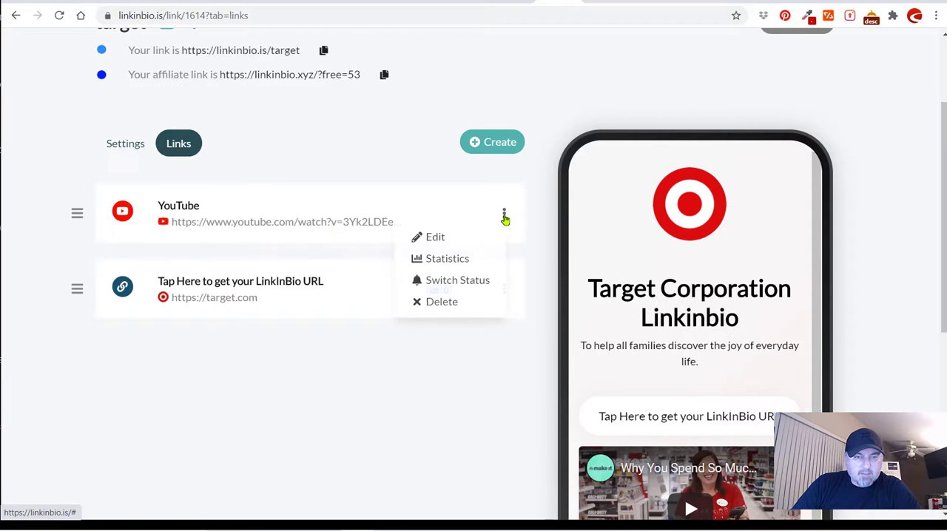
left_click(462, 235)
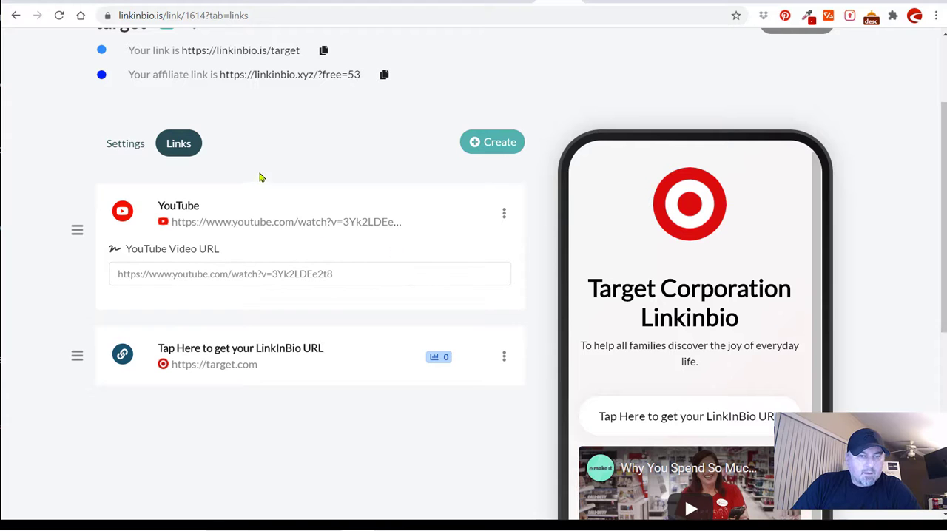
left_click(503, 358)
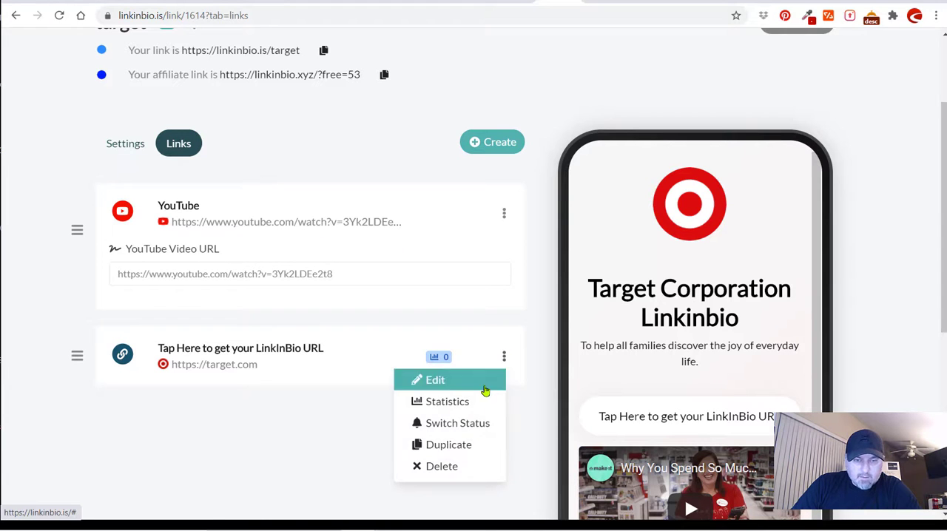
left_click(482, 381)
scroll(407, 300, "down", 2)
scroll(405, 301, "down", 1)
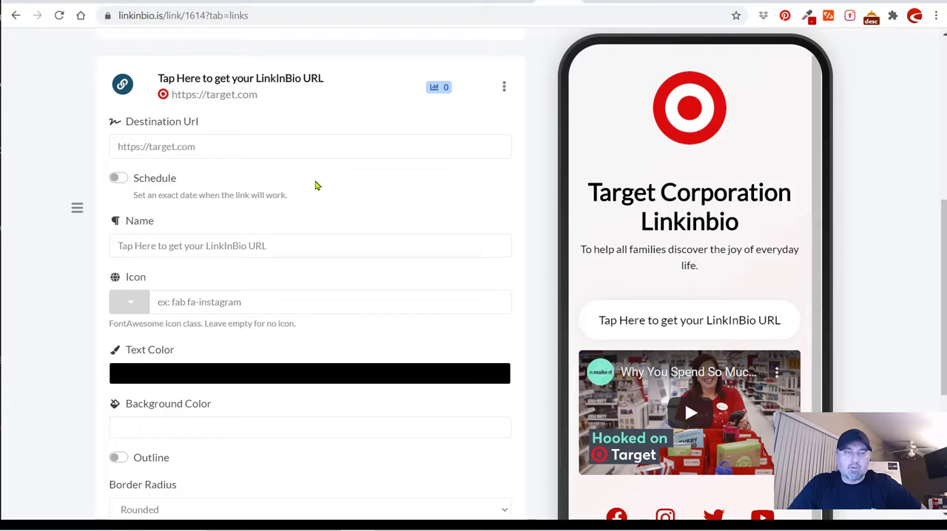
scroll(316, 185, "down", 2)
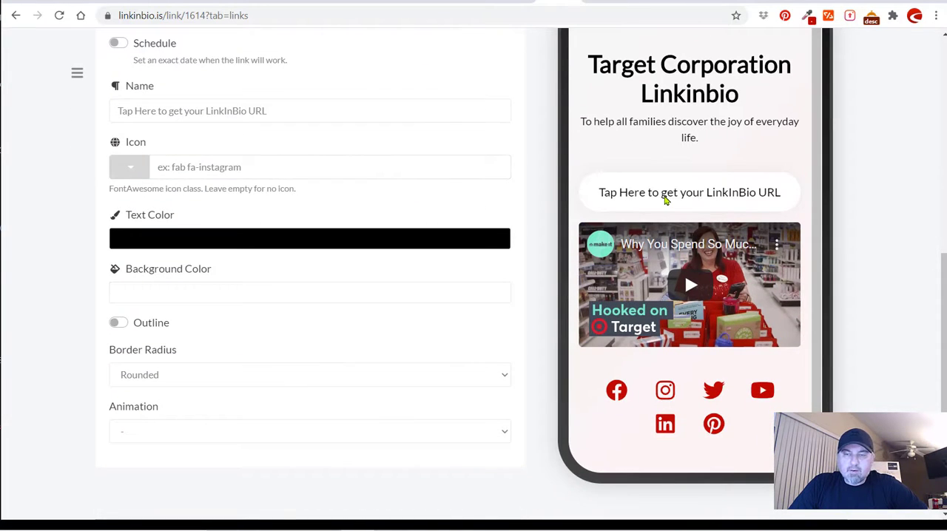
Rename the target.com link as "Target Website".
scroll(309, 201, "up", 2)
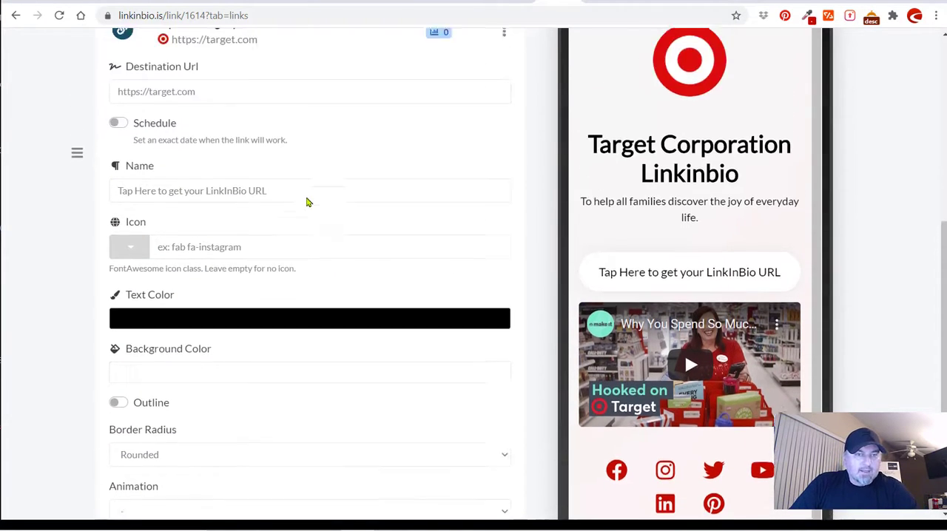
left_click(259, 246)
left_click_drag(292, 248, 110, 250)
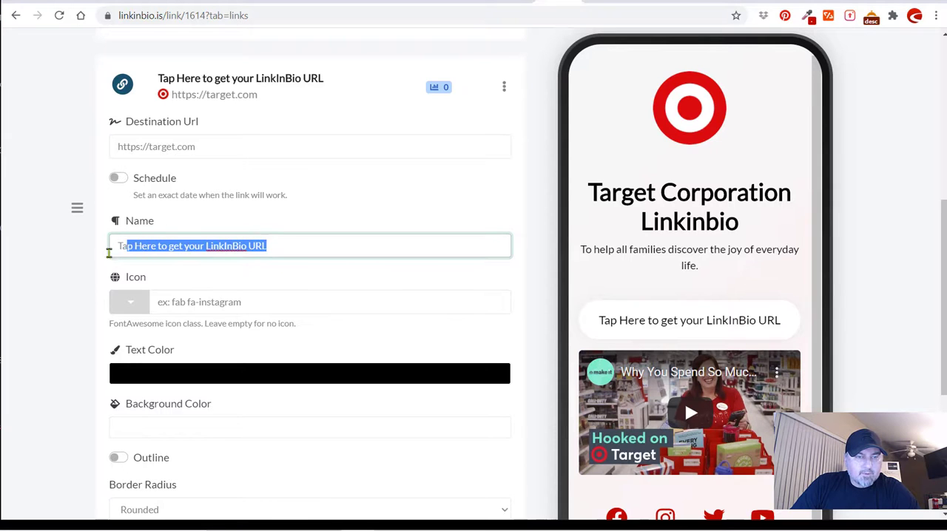
key("BackSpace")
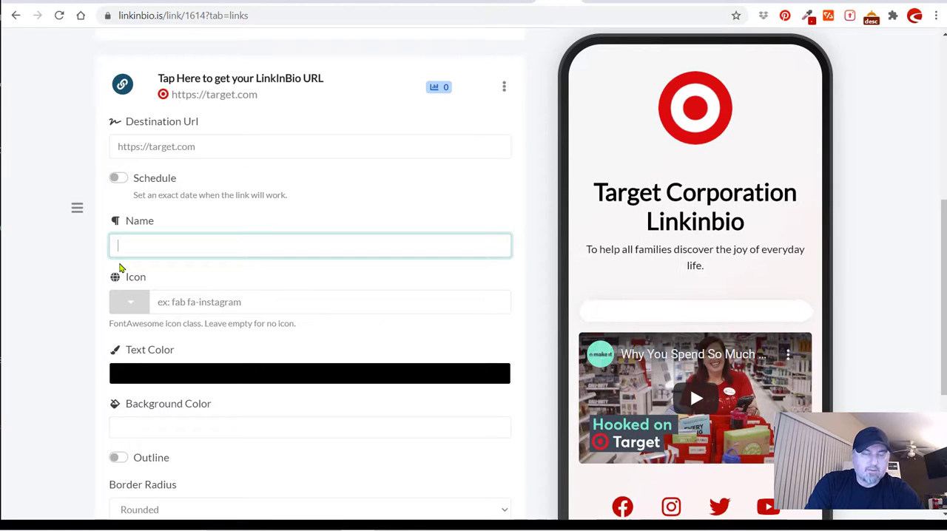
type("Target")
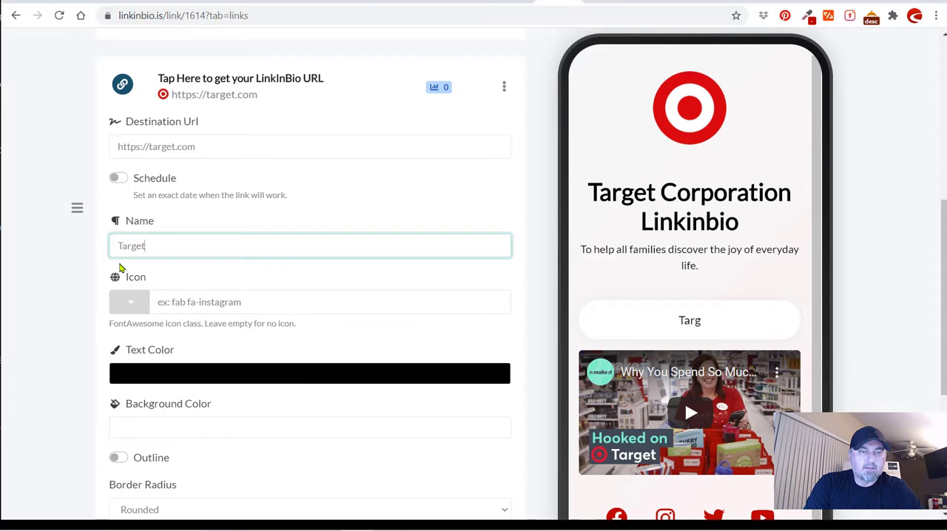
type(" Website")
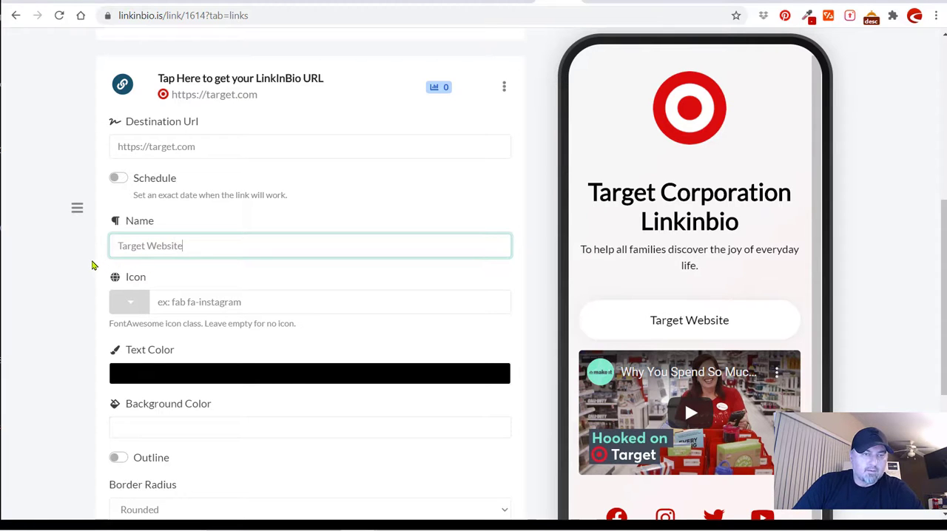
left_click(90, 264)
Search the icon picker for "shop" and give the Target Website link the shopping cart icon.
scroll(58, 178, "down", 1)
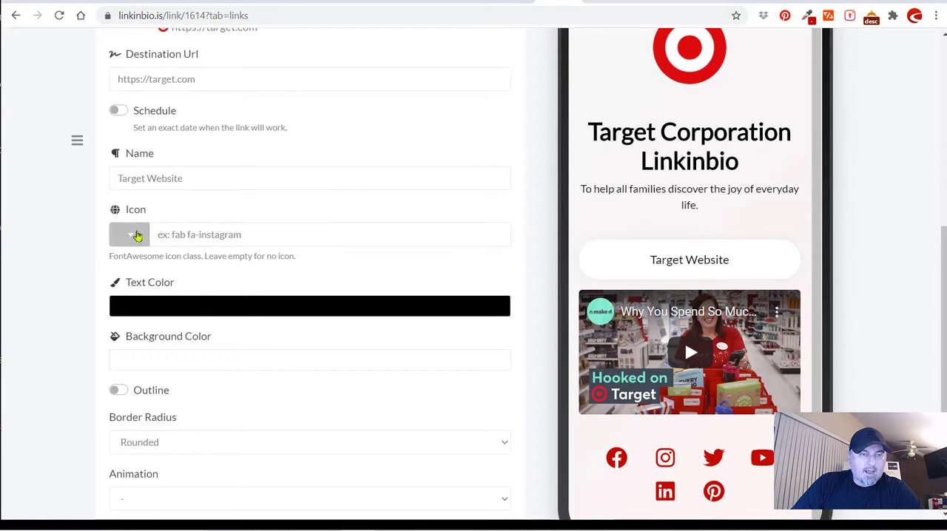
left_click(131, 233)
left_click(129, 299)
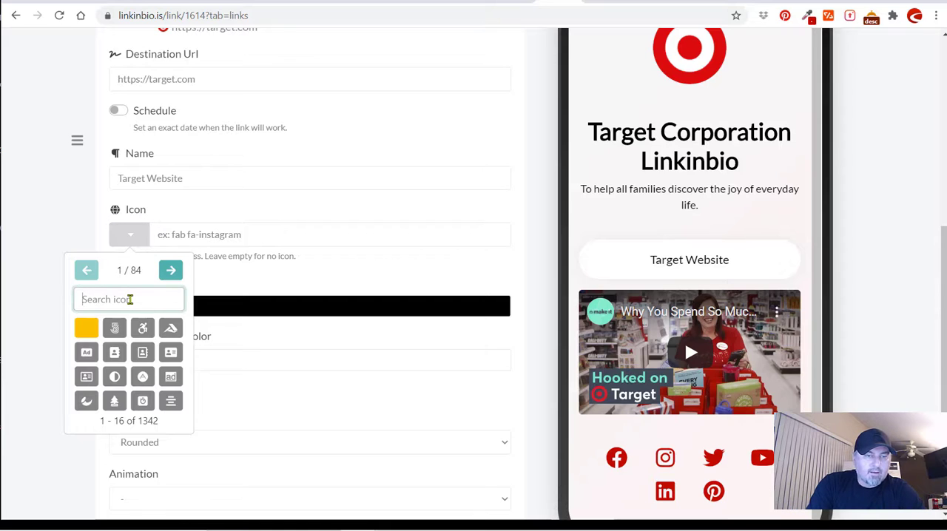
type("shop")
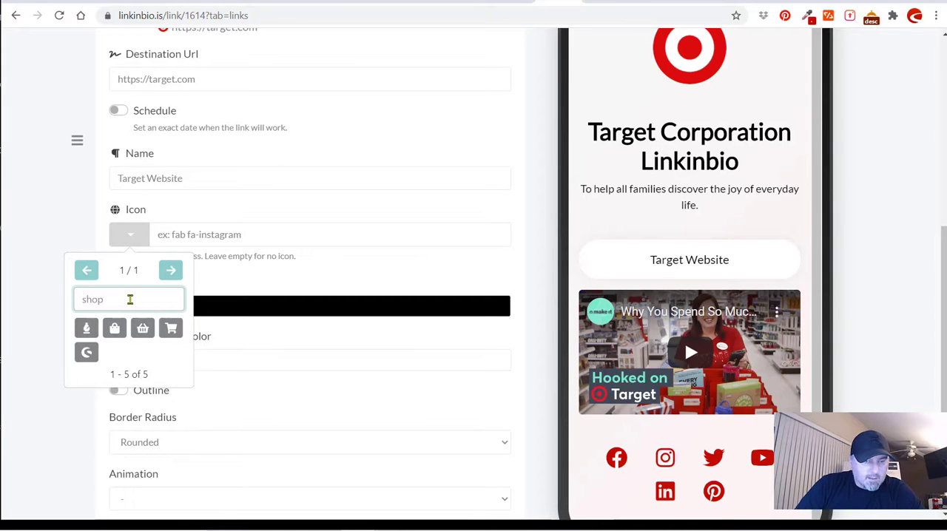
left_click(171, 328)
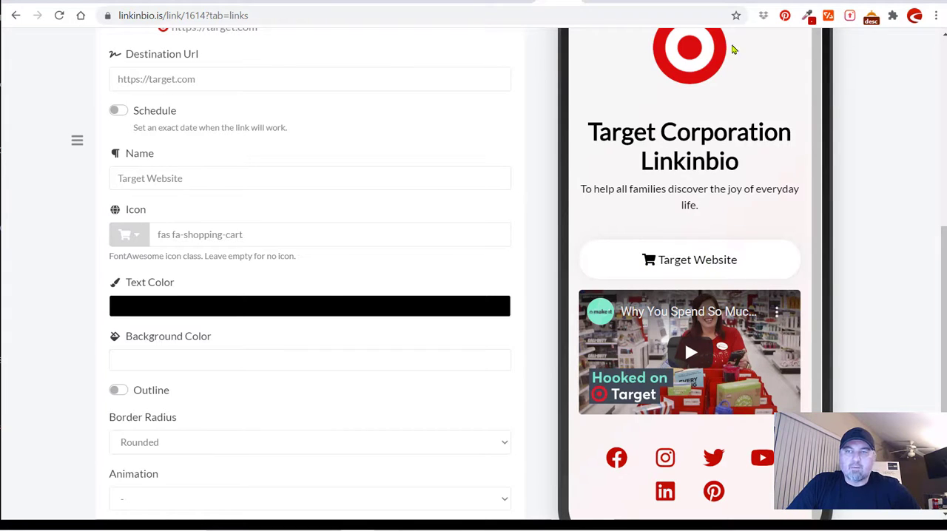
Reload the live linkinbio.is/target page and check the Target Website link below the video.
left_click(775, 2)
left_click(59, 16)
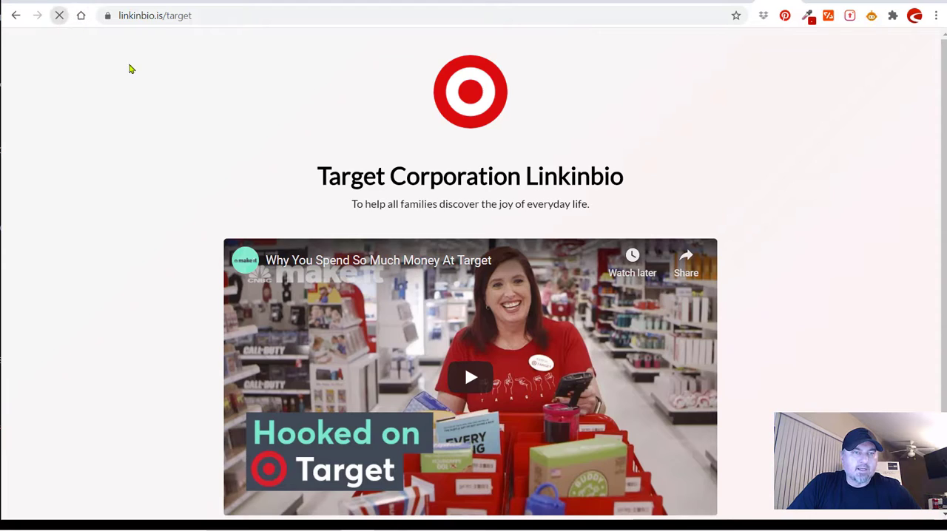
scroll(154, 166, "down", 2)
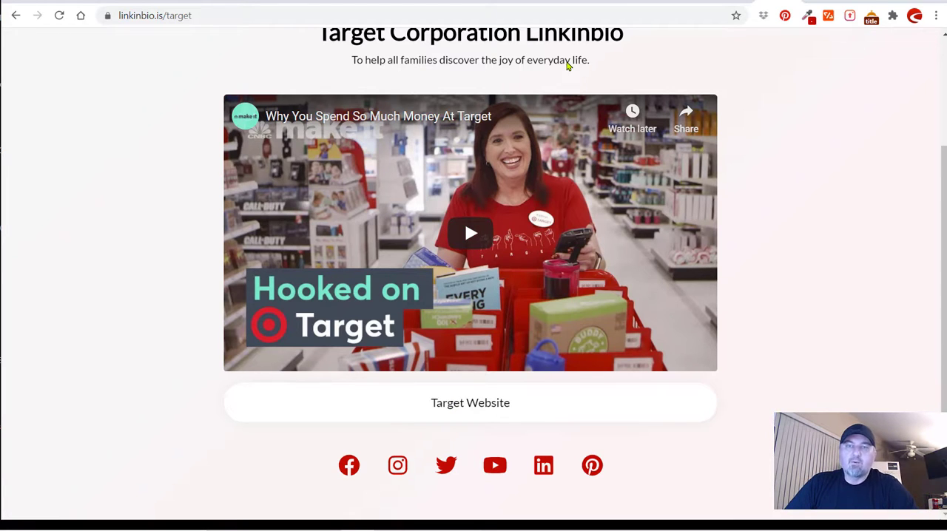
Return to the biolink editor and collapse the Target Website link's settings.
left_click(560, 2)
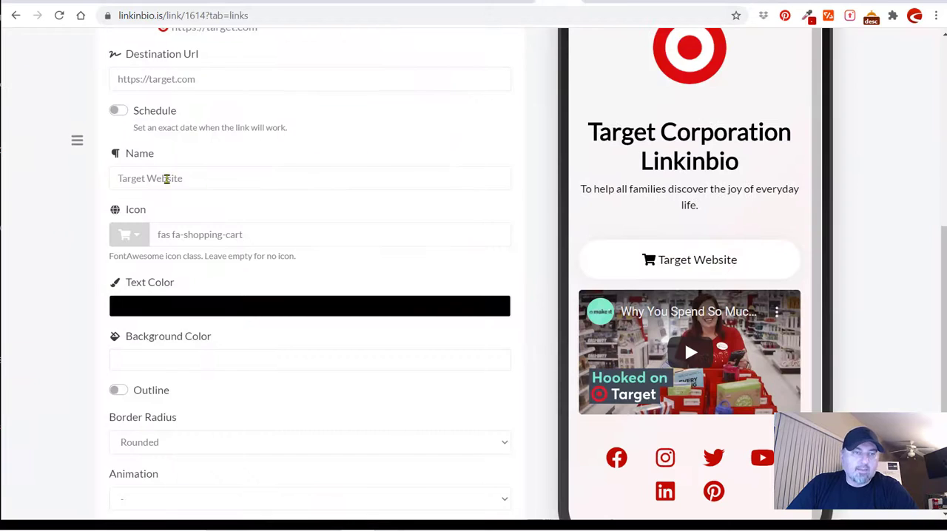
scroll(160, 281, "up", 3)
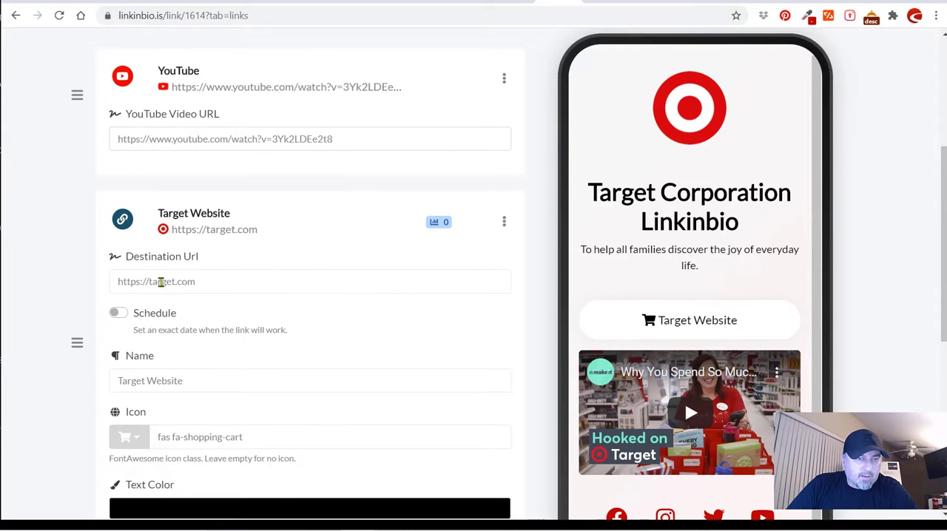
left_click(203, 216)
scroll(131, 254, "up", 2)
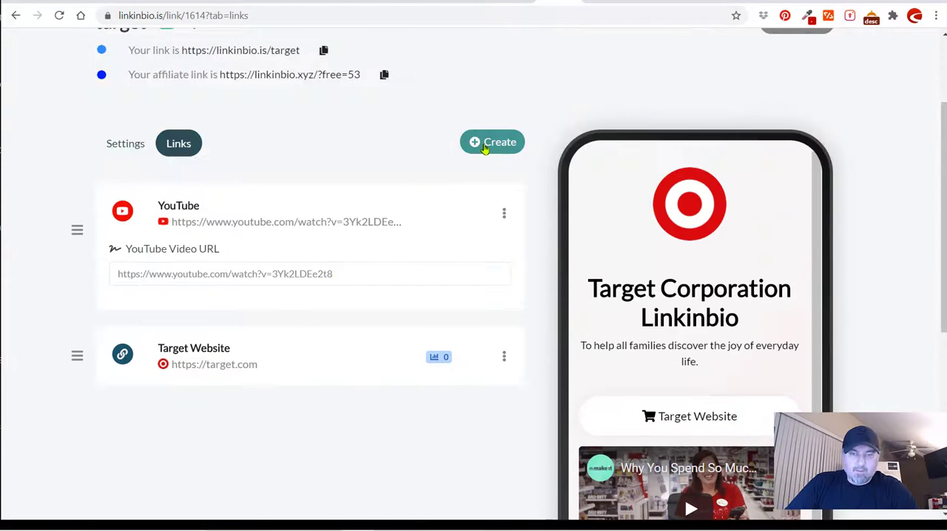
Add a text block with the title "Shopping" and the description "Target Near You".
left_click(483, 148)
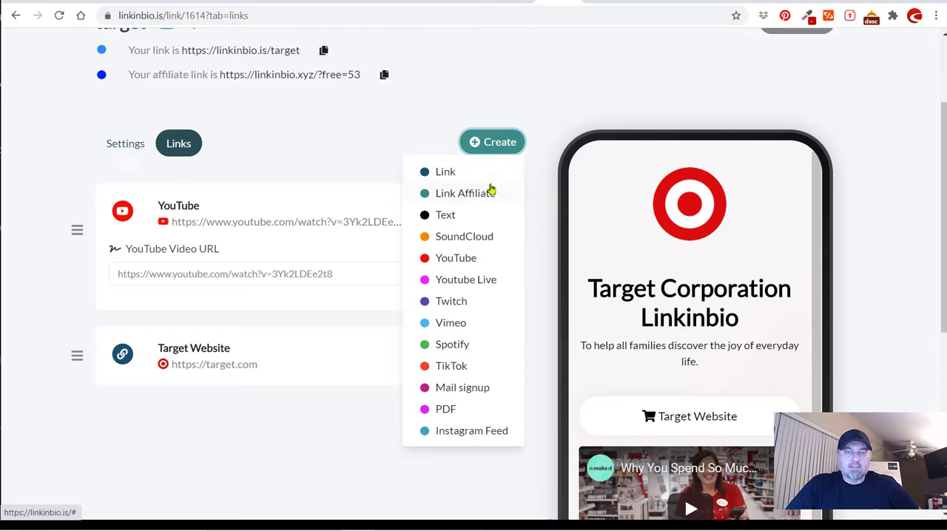
left_click(450, 215)
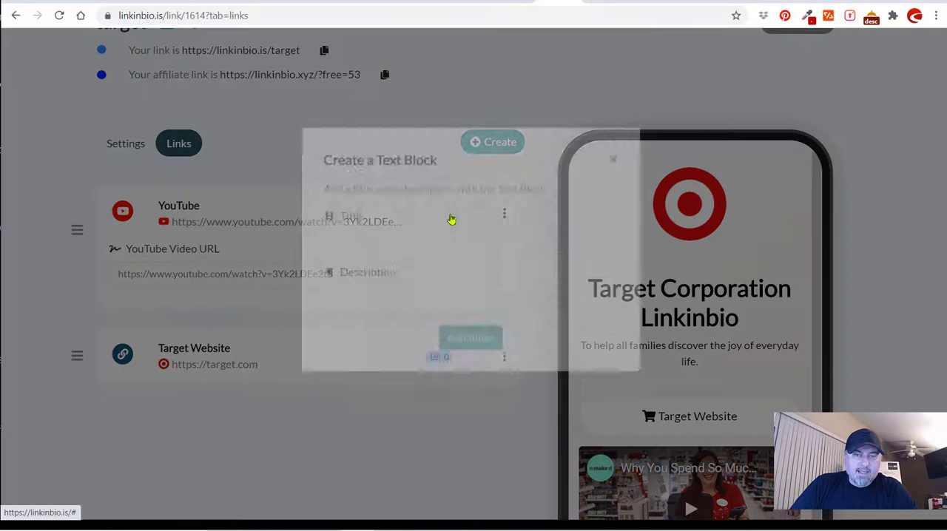
left_click(413, 263)
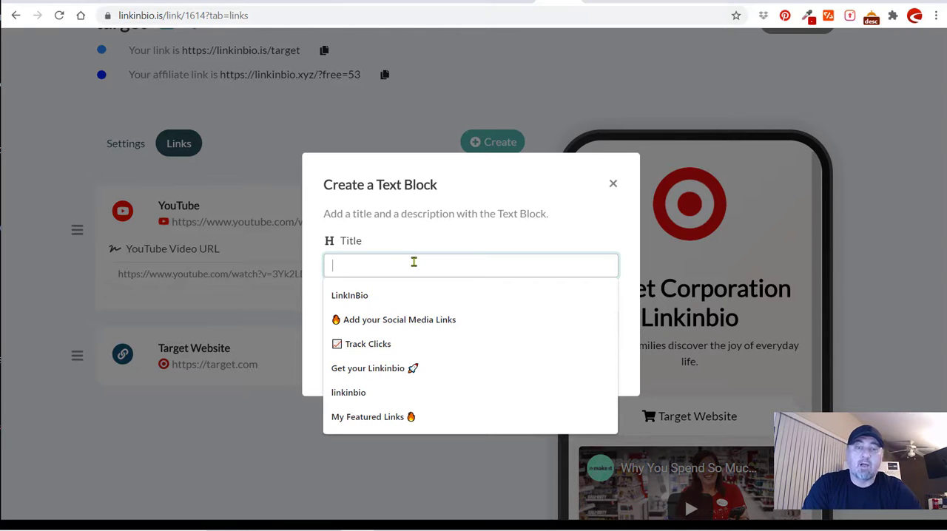
type("Shopping")
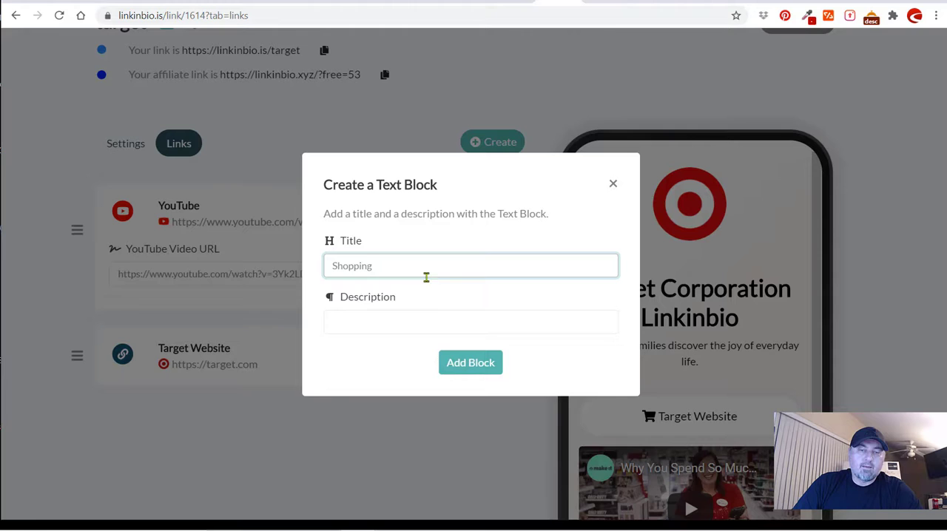
left_click(425, 319)
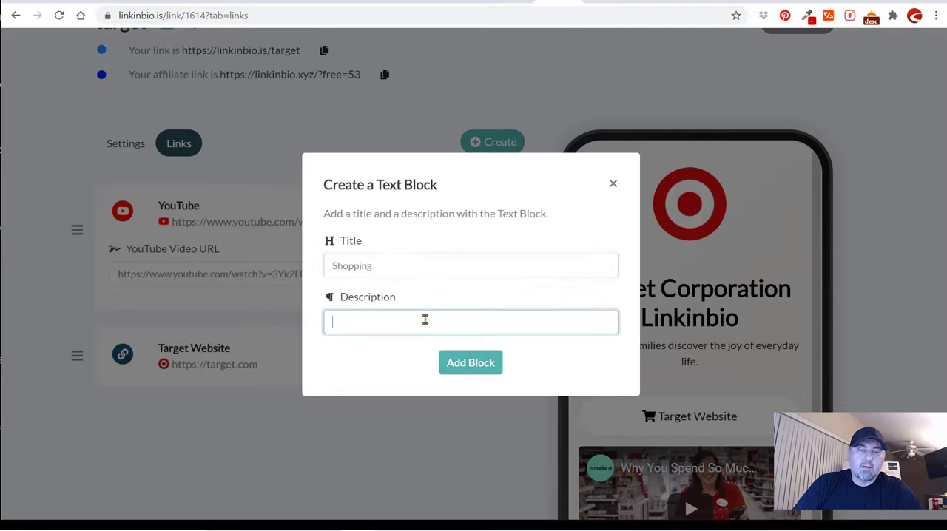
type("Target Near You")
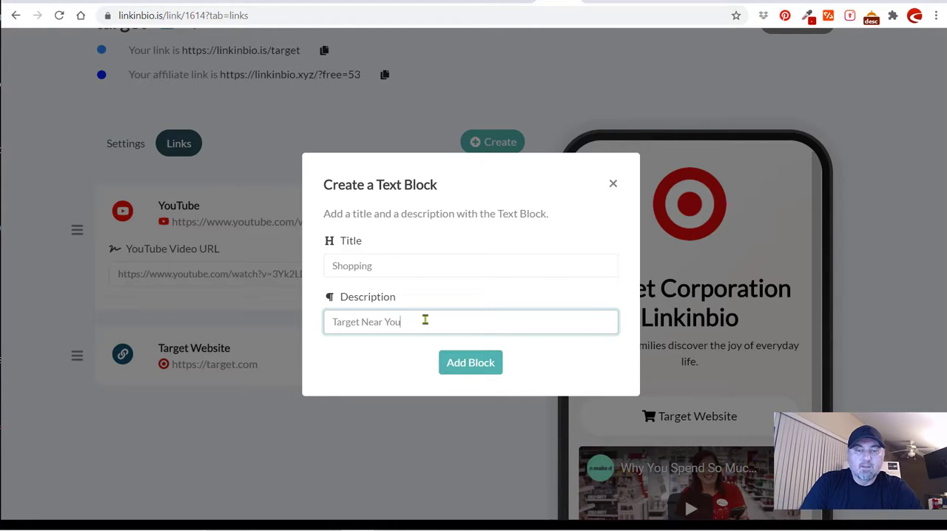
left_click(448, 359)
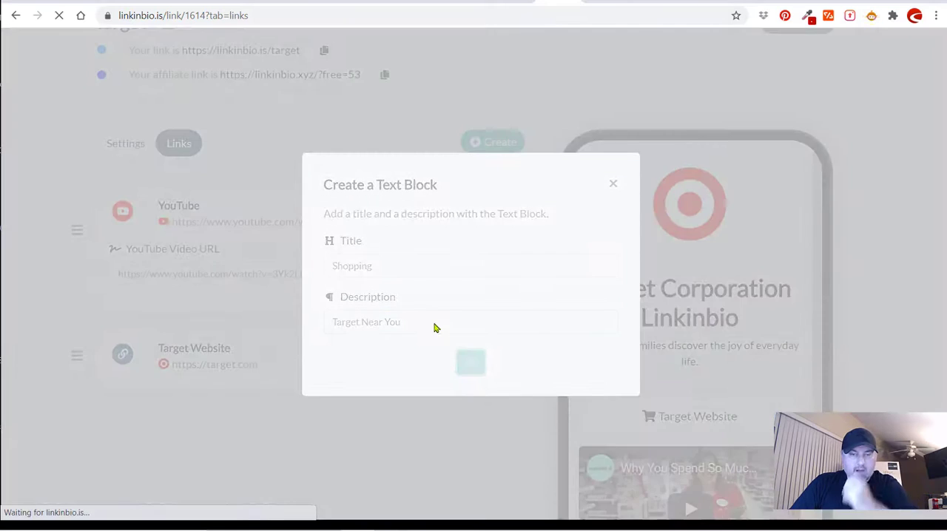
Check the text block in the phone preview, open it for editing and set its title color to black (#000000).
scroll(446, 287, "down", 3)
scroll(446, 288, "down", 1)
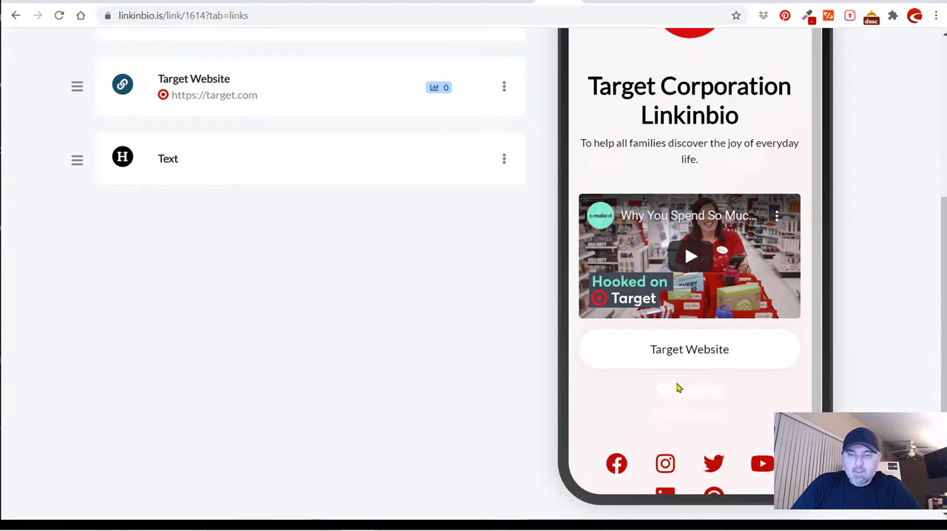
scroll(406, 255, "up", 2)
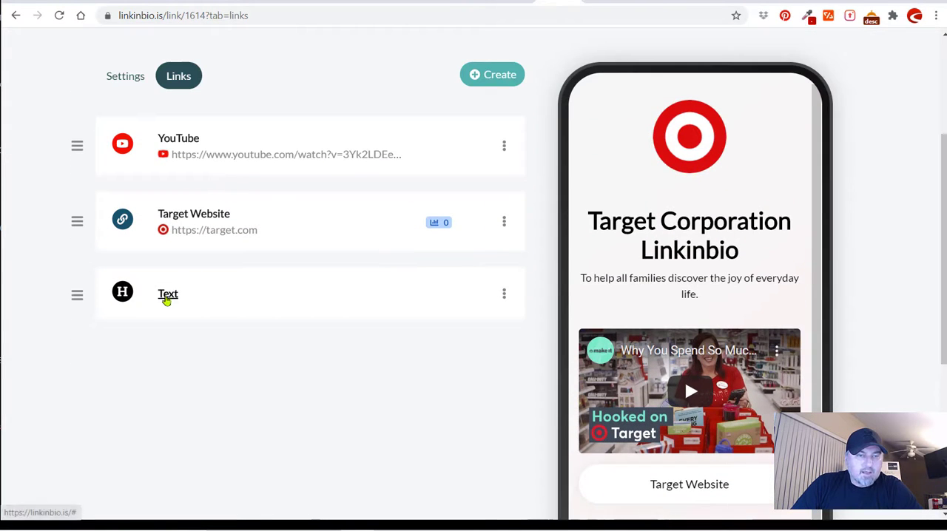
left_click(165, 297)
scroll(271, 307, "down", 2)
left_click(211, 329)
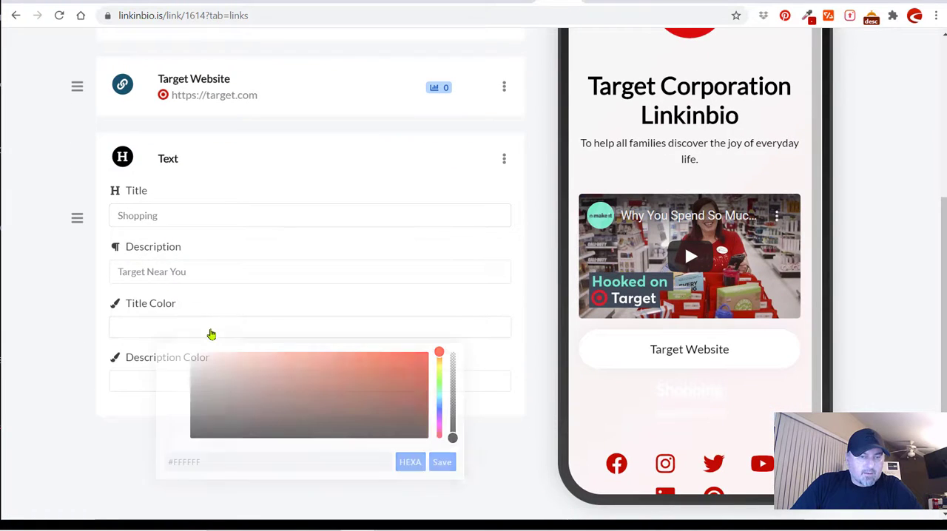
left_click(225, 408)
left_click_drag(225, 409, 167, 451)
left_click(443, 462)
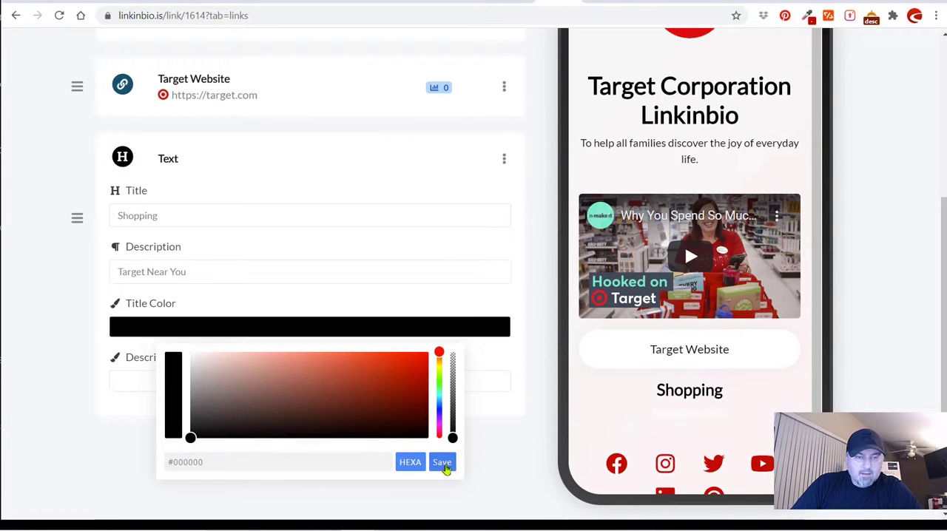
Set the text block's description color to black (#000000) and move the block above the Target Website link.
left_click(221, 377)
left_click_drag(216, 296, 180, 338)
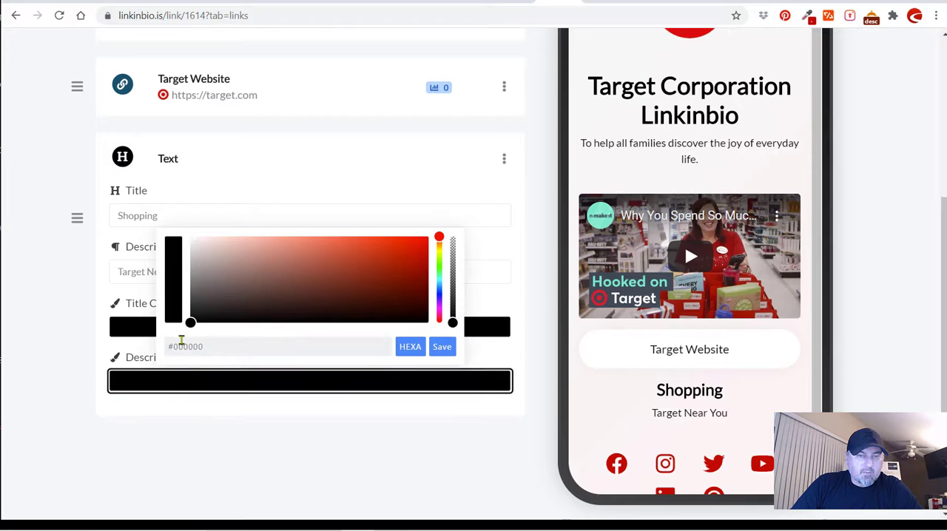
left_click(445, 349)
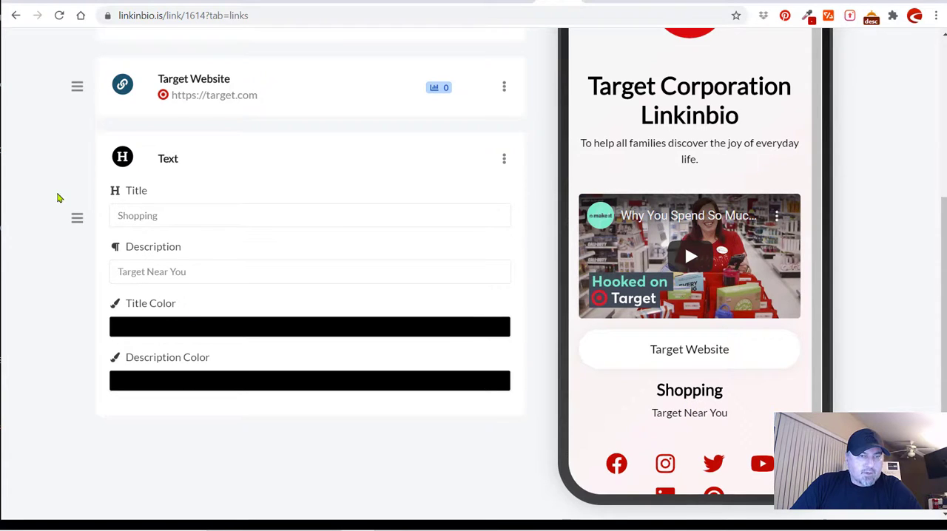
scroll(57, 194, "up", 2)
left_click_drag(77, 354, 76, 208)
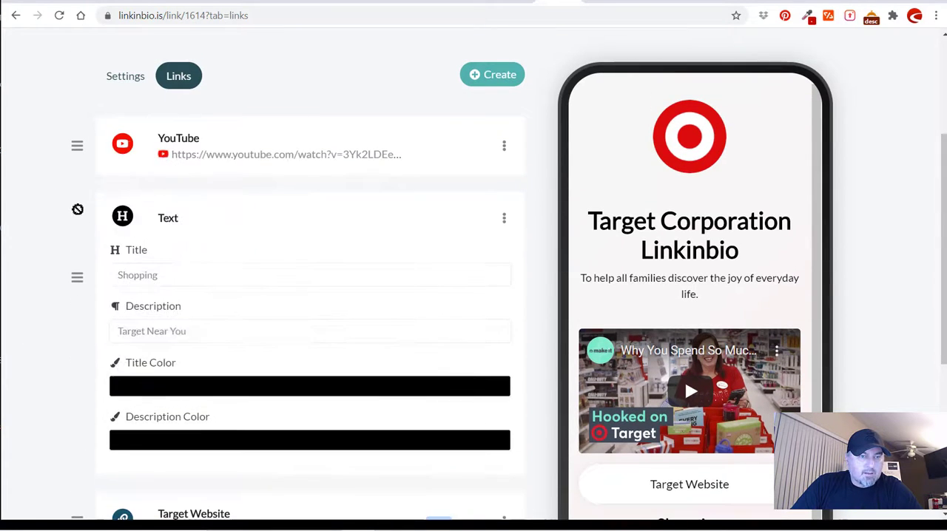
Reload the live linkinbio.is/target page and review its title, description, video, Shopping text, website link and social icons.
left_click(778, 1)
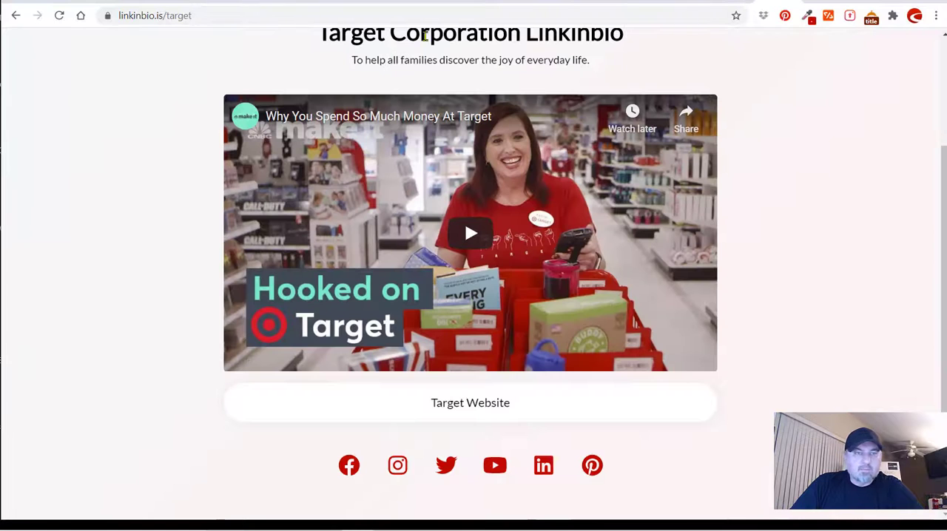
left_click(60, 16)
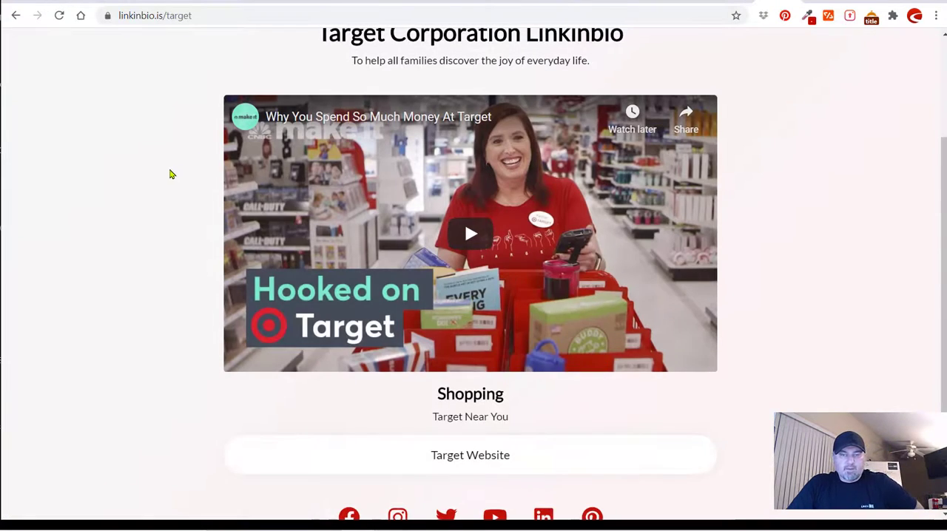
scroll(409, 213, "down", 1)
scroll(409, 213, "up", 2)
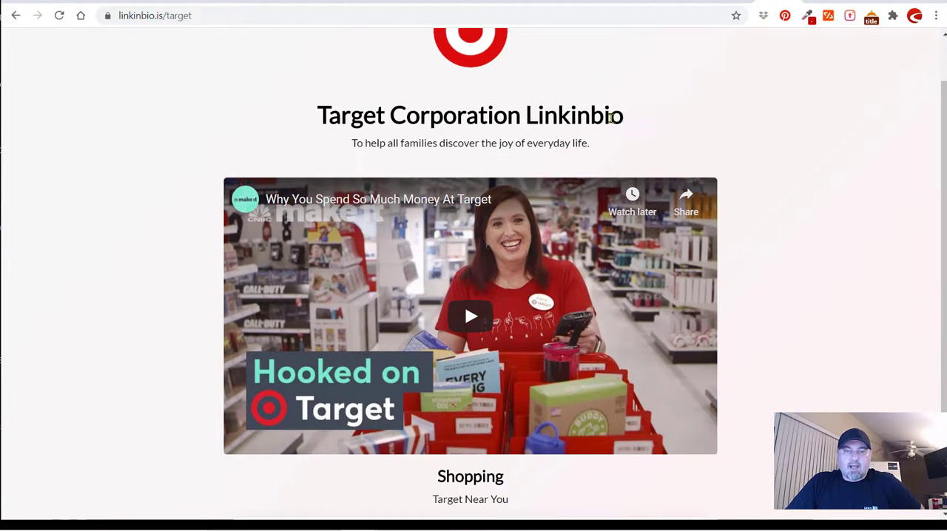
left_click_drag(620, 118, 316, 111)
left_click_drag(591, 146, 275, 121)
scroll(359, 200, "down", 1)
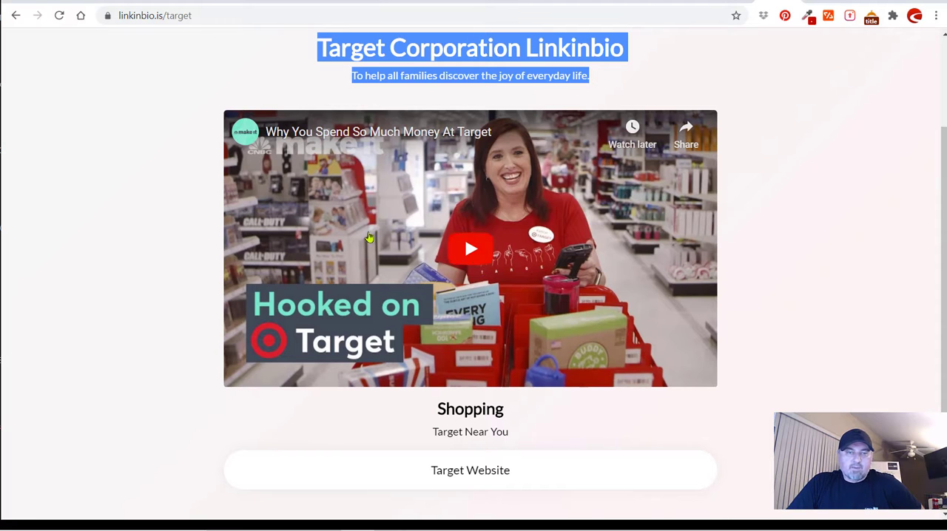
left_click(206, 201)
scroll(207, 201, "down", 1)
left_click_drag(509, 363, 436, 340)
left_click(334, 359)
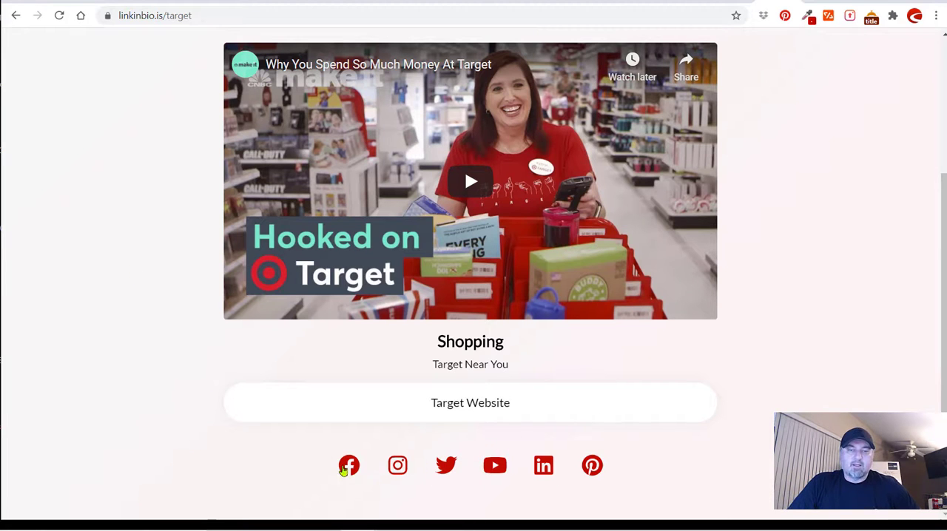
scroll(163, 317, "up", 3)
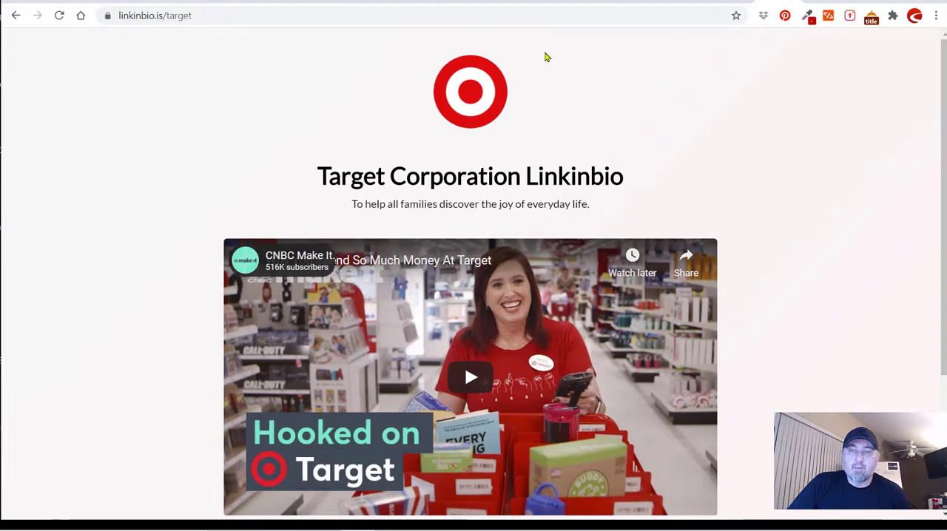
Return to the biolink editor and review the block types that can be created, adding none.
left_click(562, 1)
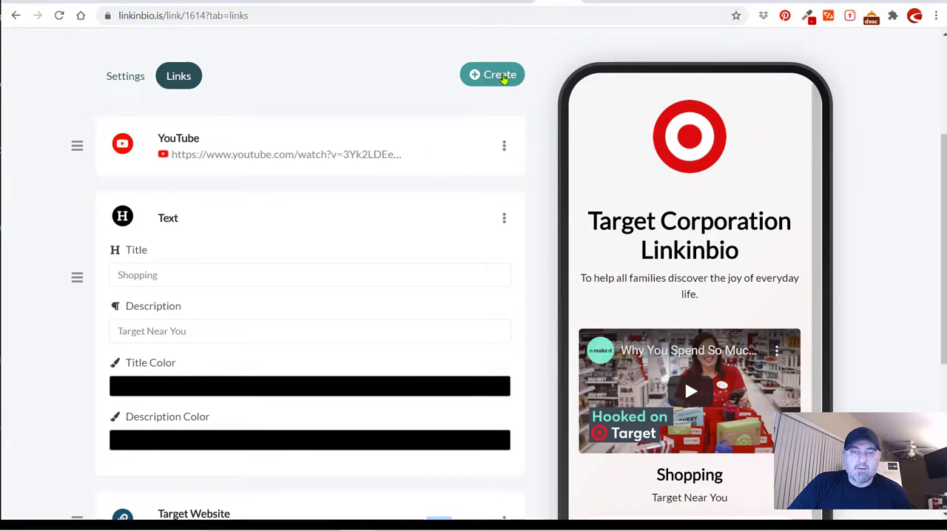
left_click(509, 77)
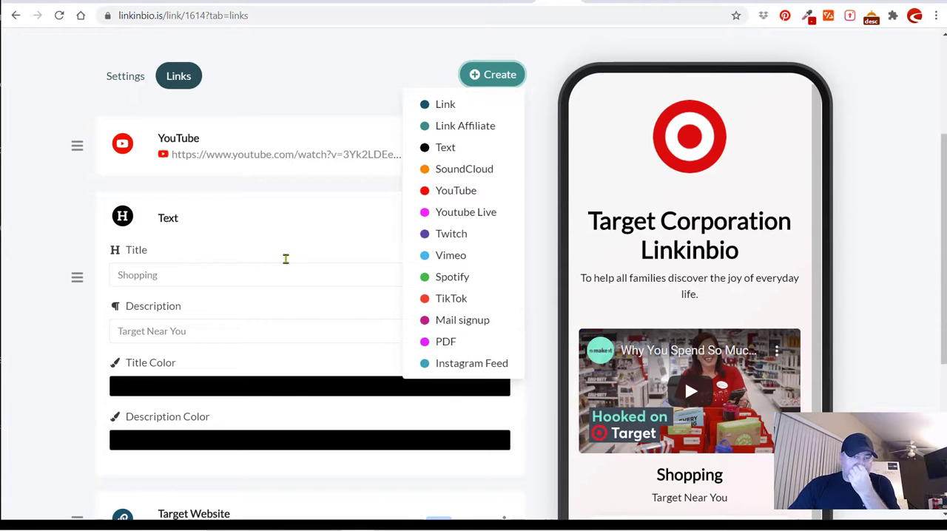
left_click(304, 237)
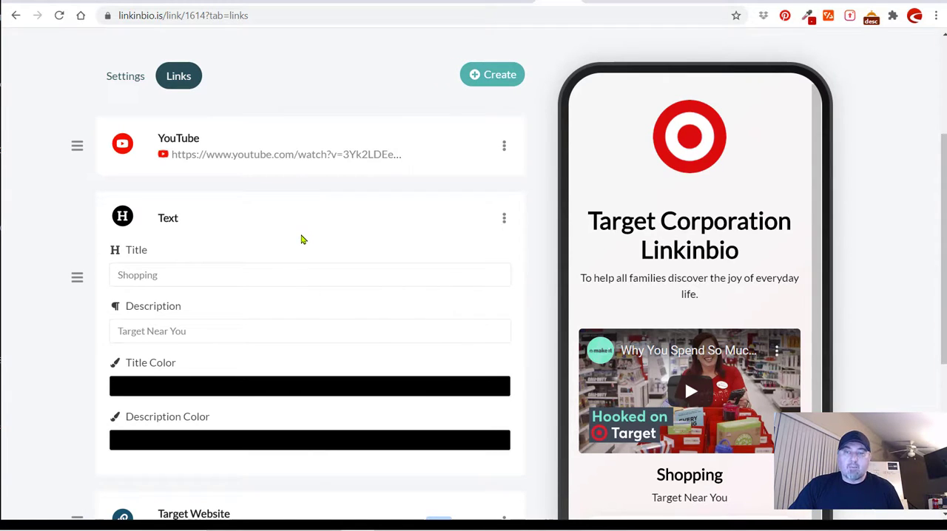